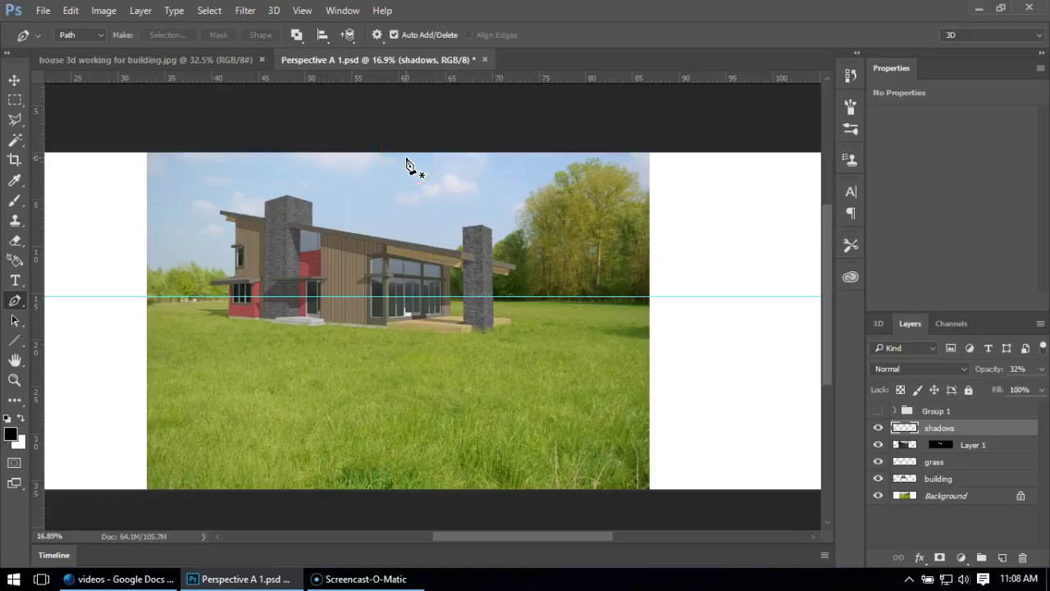
# Draw a curved Pen path from the sky down into the grass, and add a new empty layer.
pyautogui.click(405, 158)
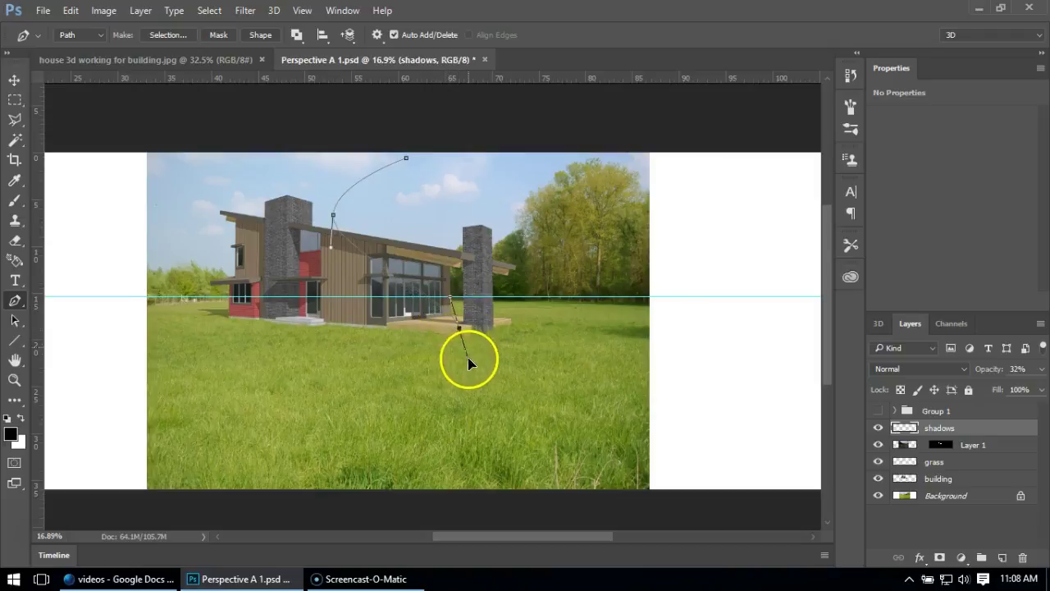
pyautogui.moveTo(480, 375); pyautogui.dragTo(475, 378)
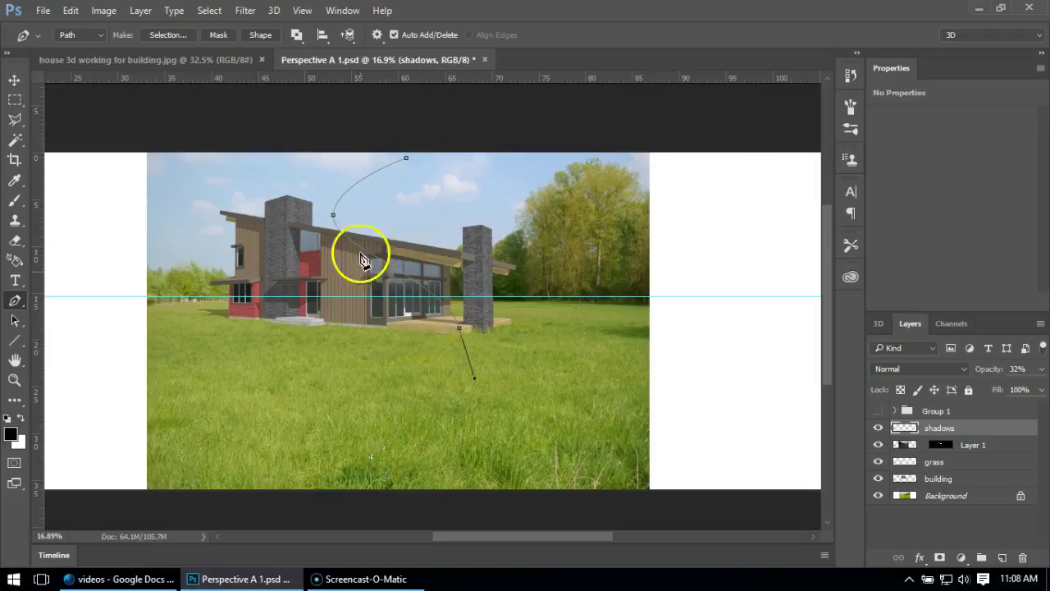
pyautogui.click(1003, 558)
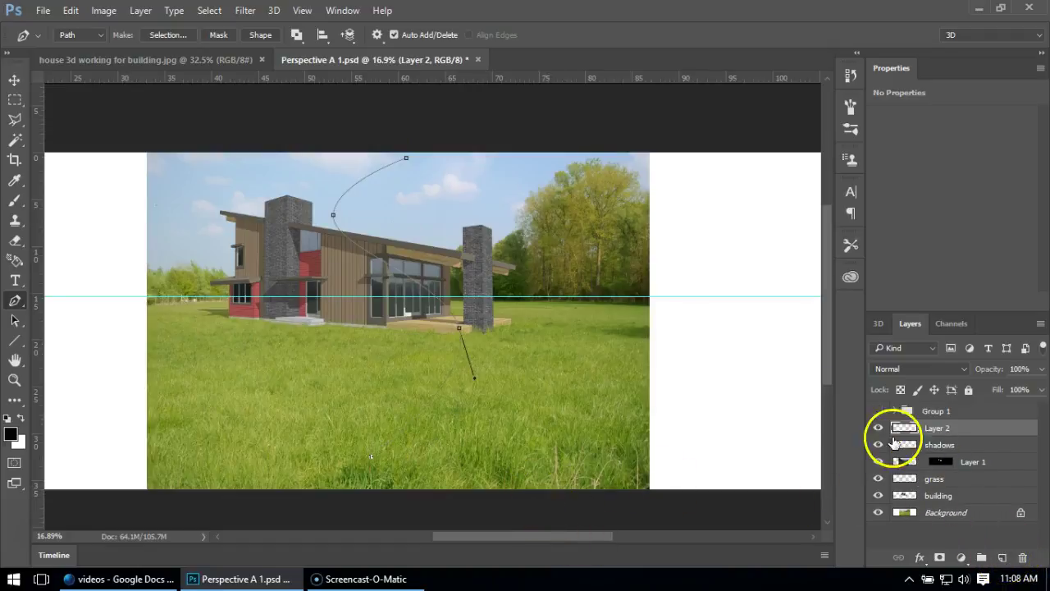
# Stroke the curved path onto Layer 2 using the Brush.
pyautogui.rightClick(358, 191)
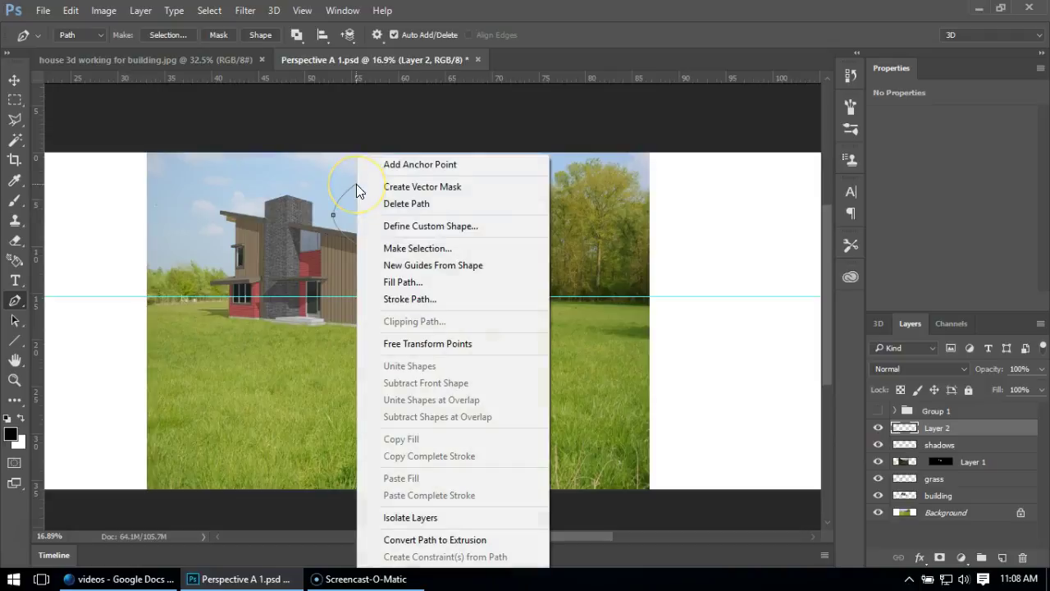
pyautogui.click(426, 300)
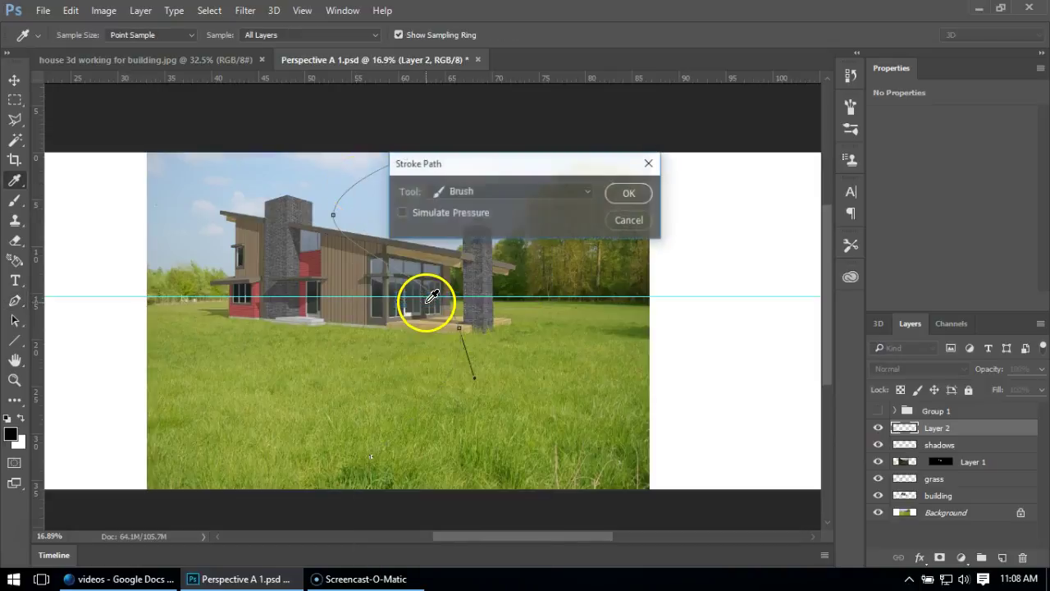
pyautogui.click(467, 193)
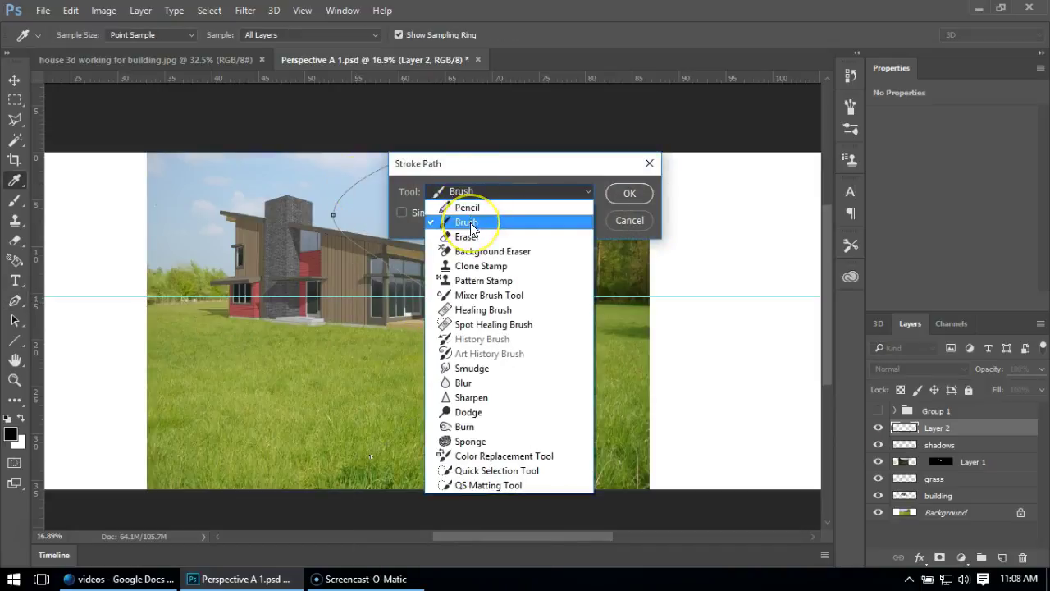
pyautogui.click(471, 228)
pyautogui.click(634, 195)
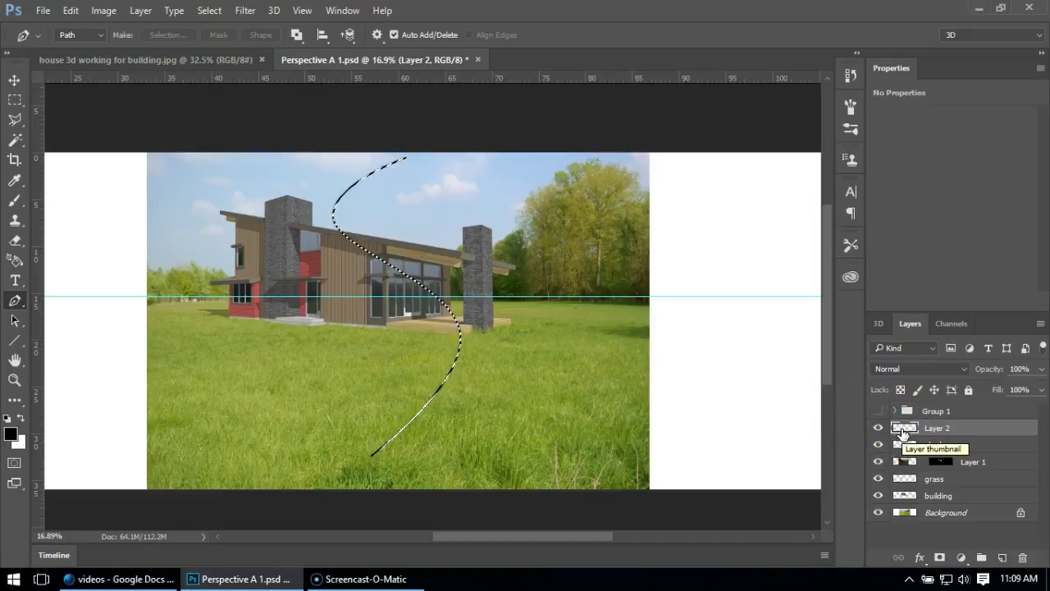
# Expand the selection around the S-curve stroke by 150 pixels with Select > Modify > Expand.
pyautogui.click(902, 433)
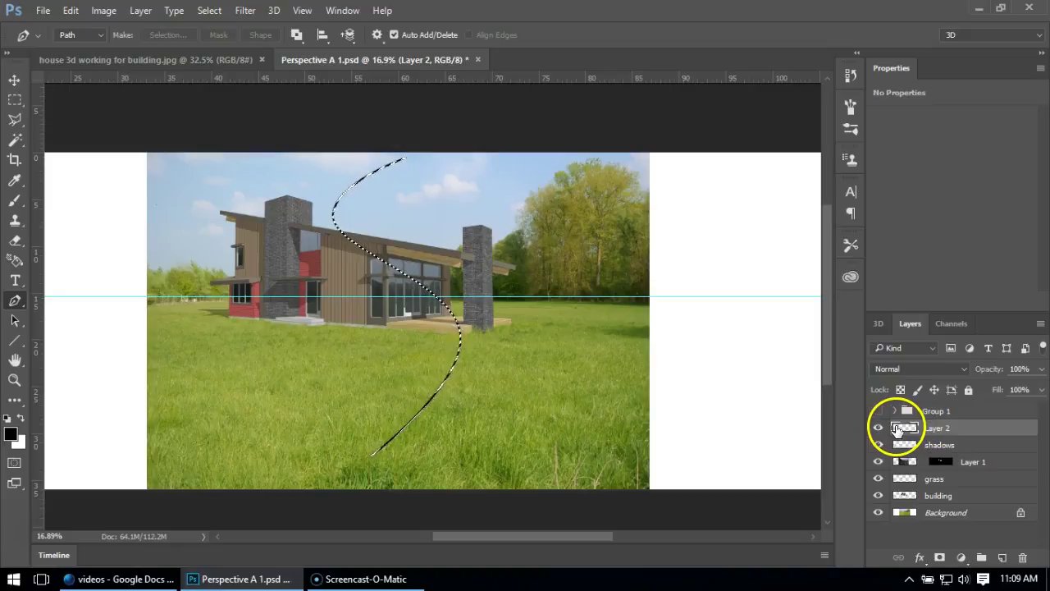
pyautogui.moveTo(898, 430); pyautogui.dragTo(900, 436)
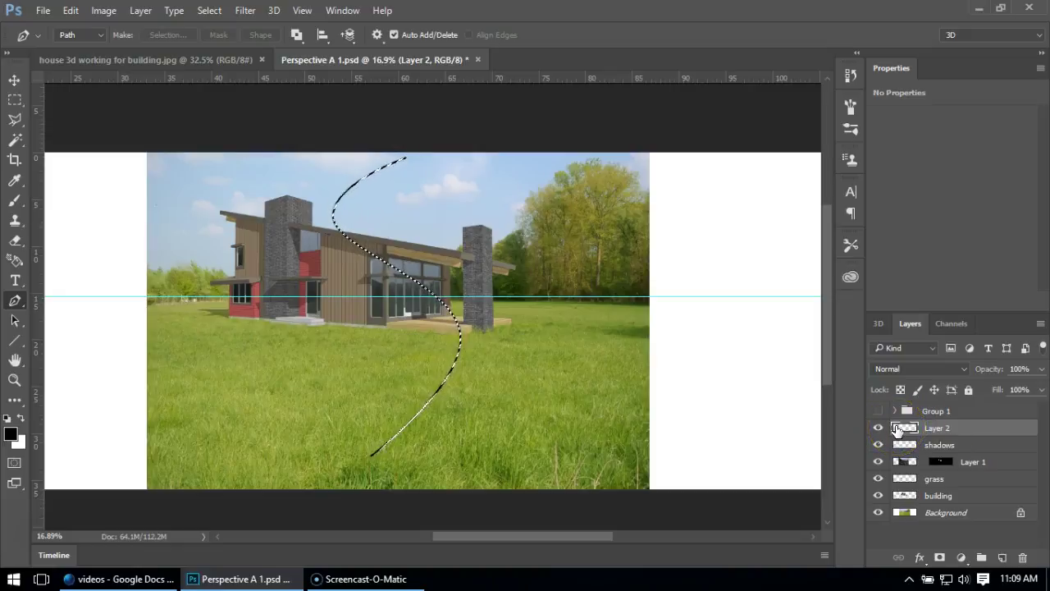
pyautogui.moveTo(447, 322)
pyautogui.mouseDown()
pyautogui.moveTo(385, 289)
pyautogui.moveTo(475, 524)
pyautogui.mouseUp()
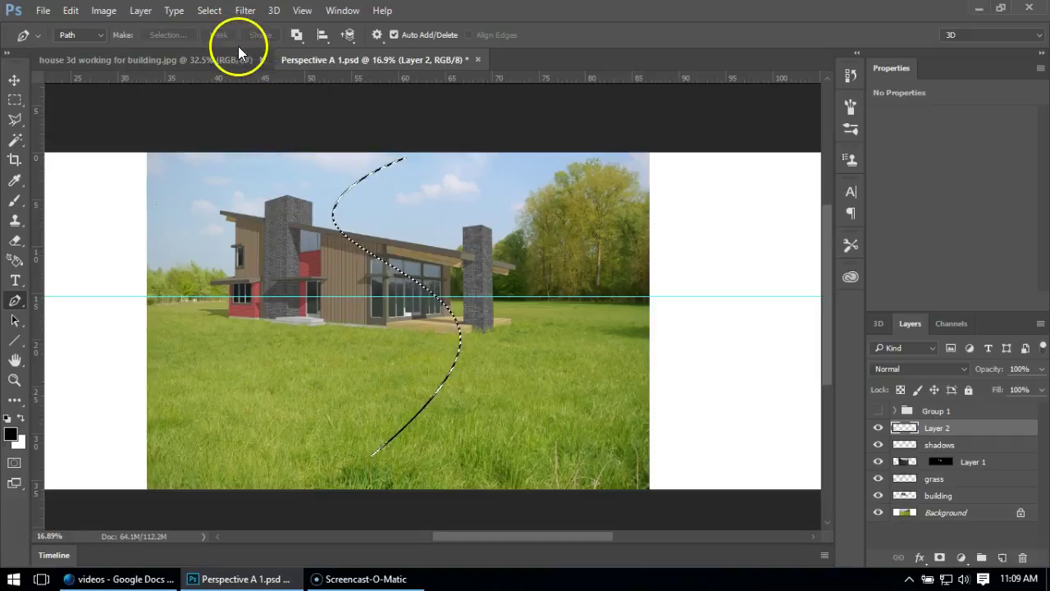
pyautogui.click(209, 10)
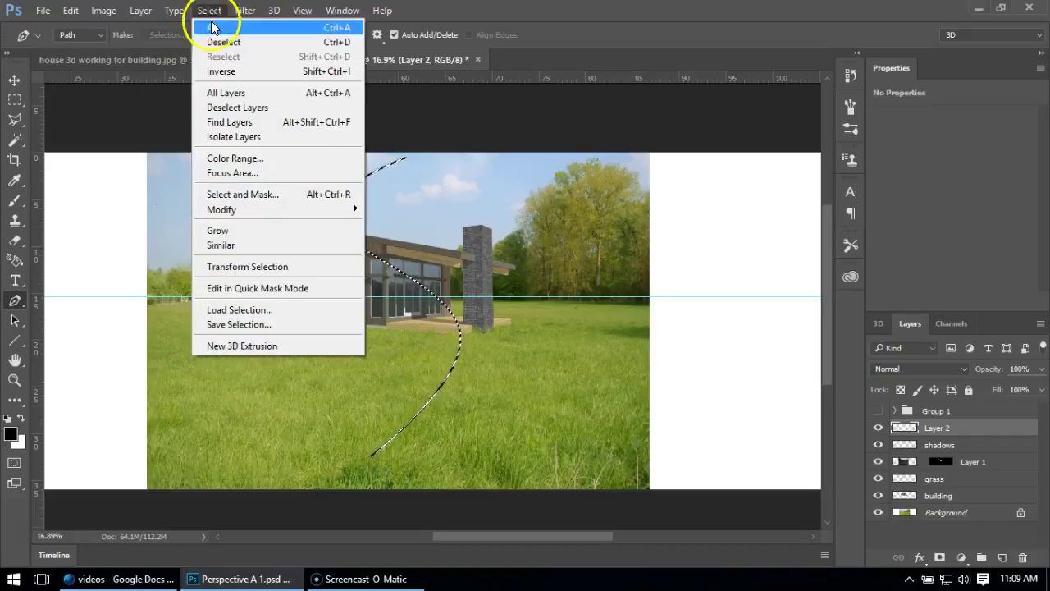
pyautogui.moveTo(248, 213)
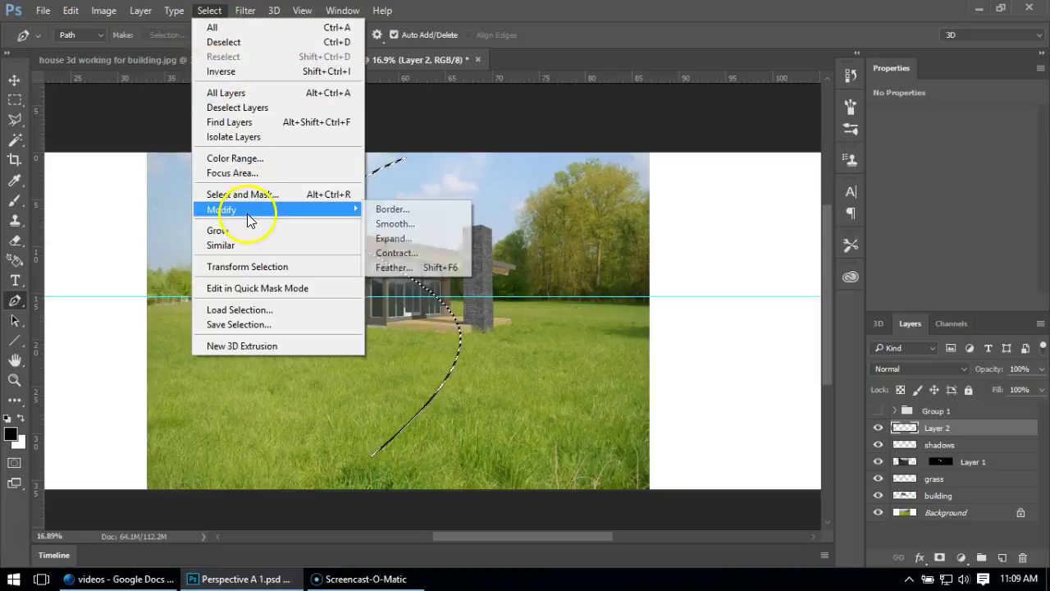
pyautogui.click(385, 238)
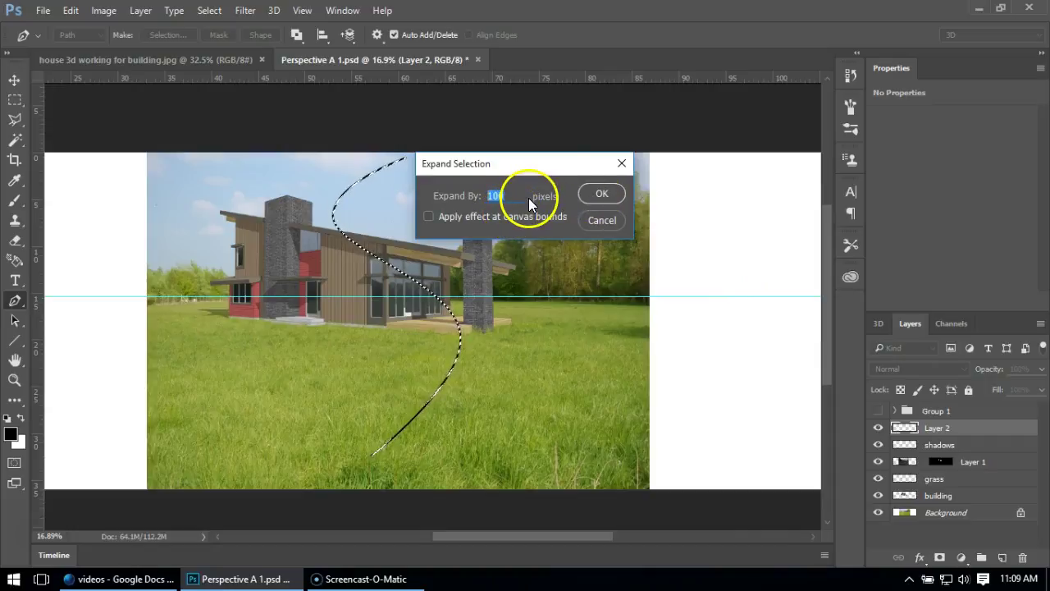
pyautogui.write('150')
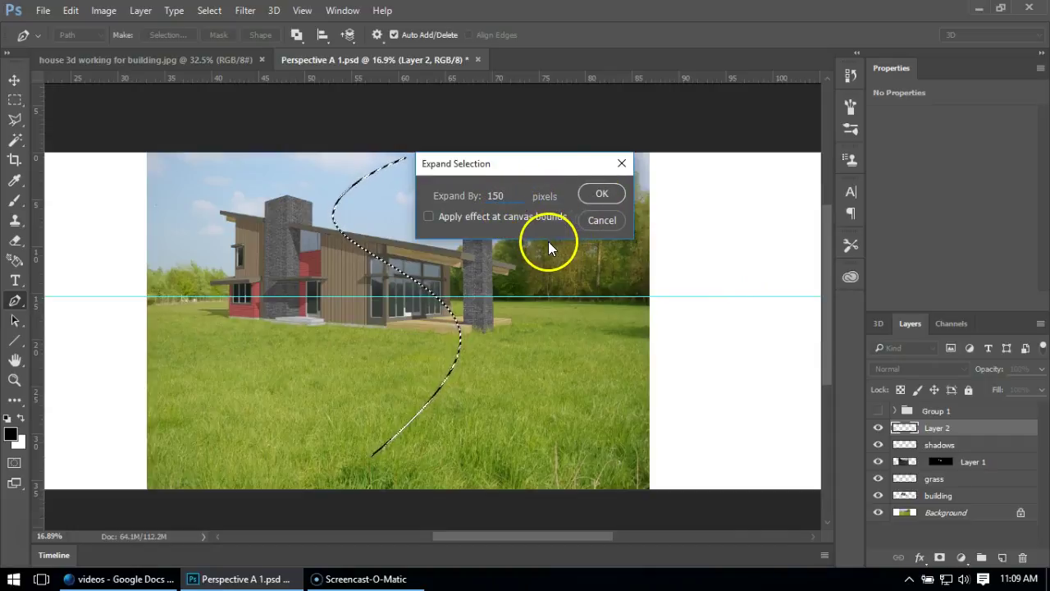
pyautogui.click(607, 194)
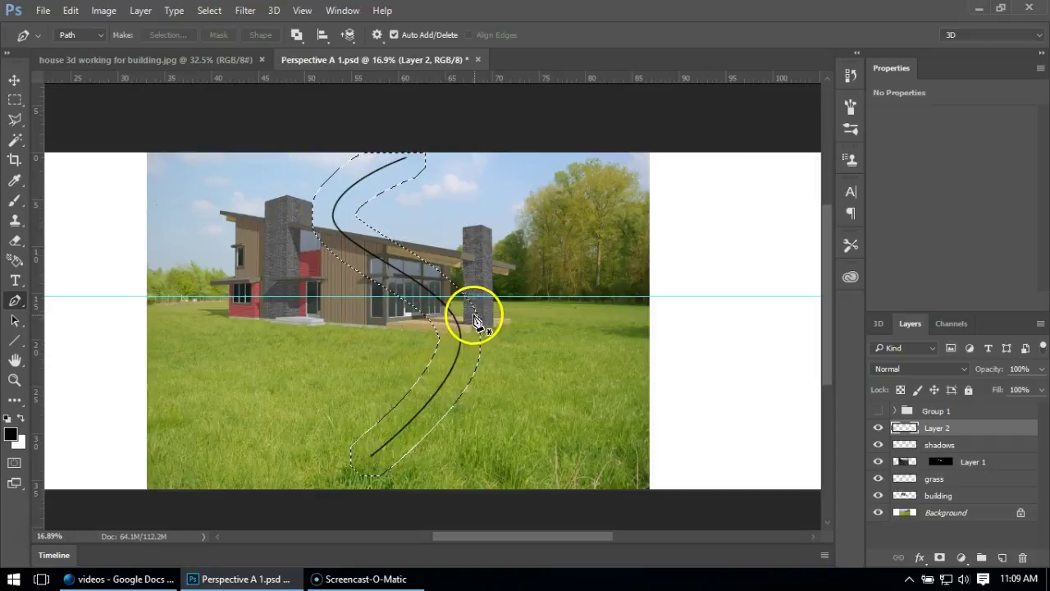
# Set the foreground colour to a light grey (a0a0a0) sampled from the building.
pyautogui.click(12, 433)
pyautogui.click(325, 244)
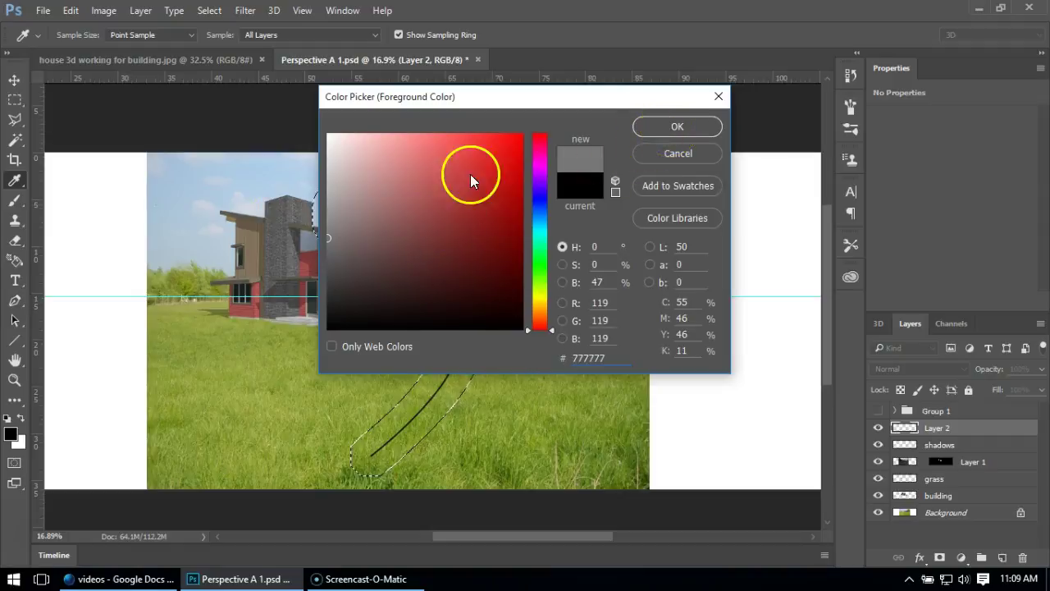
pyautogui.moveTo(327, 215); pyautogui.dragTo(324, 207)
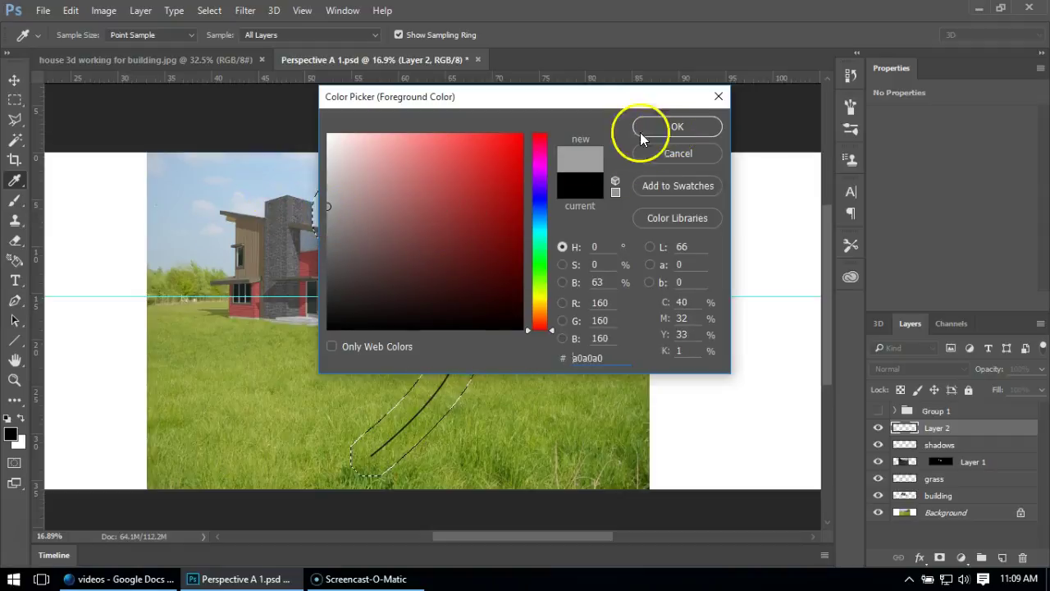
pyautogui.click(678, 126)
pyautogui.press('p')
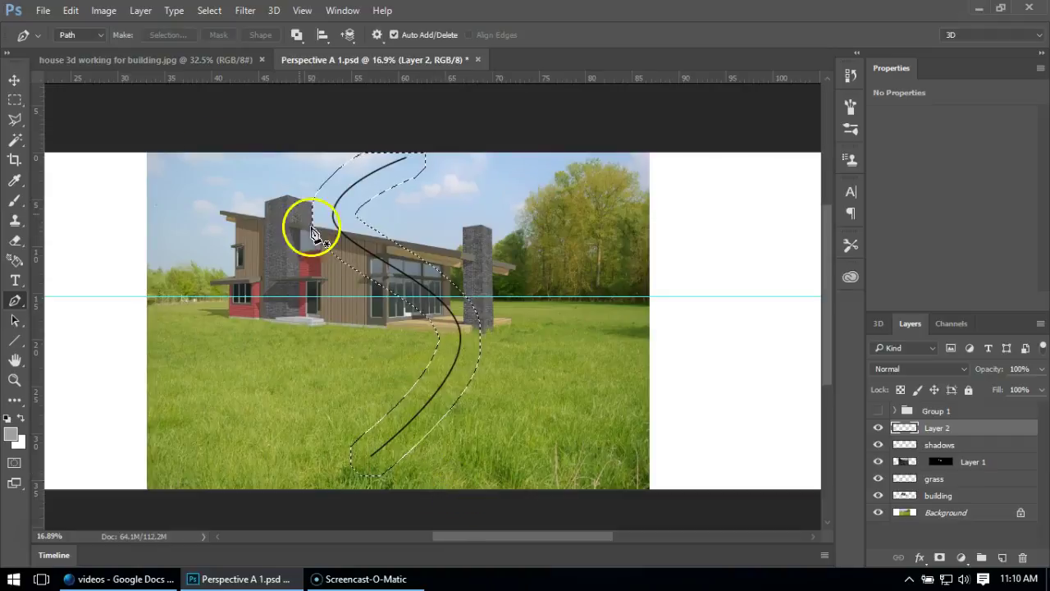
# Fill the S-shaped selection with the foreground colour using Edit > Fill.
pyautogui.click(70, 10)
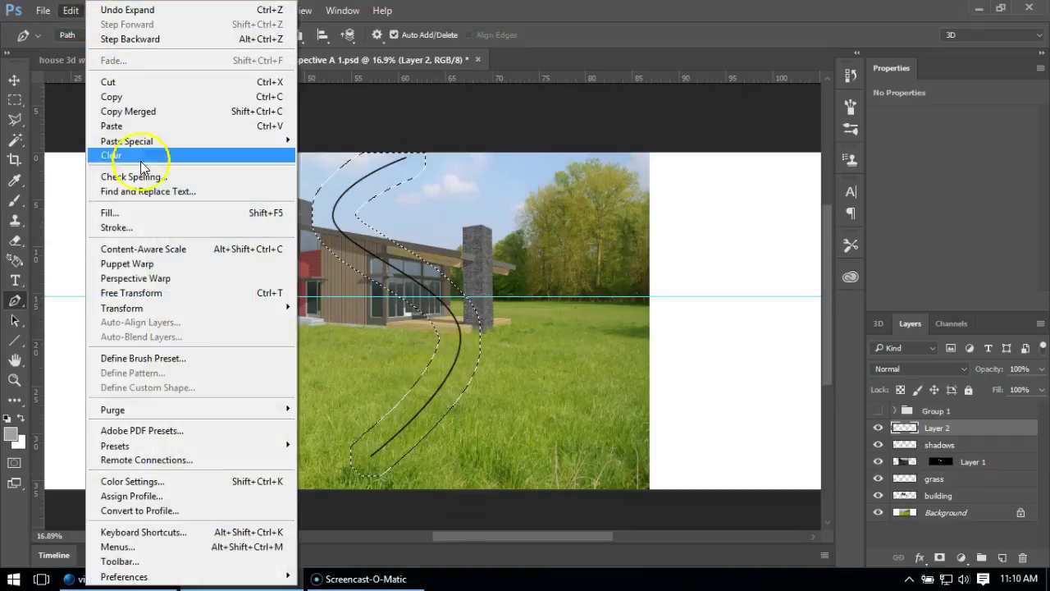
pyautogui.click(133, 211)
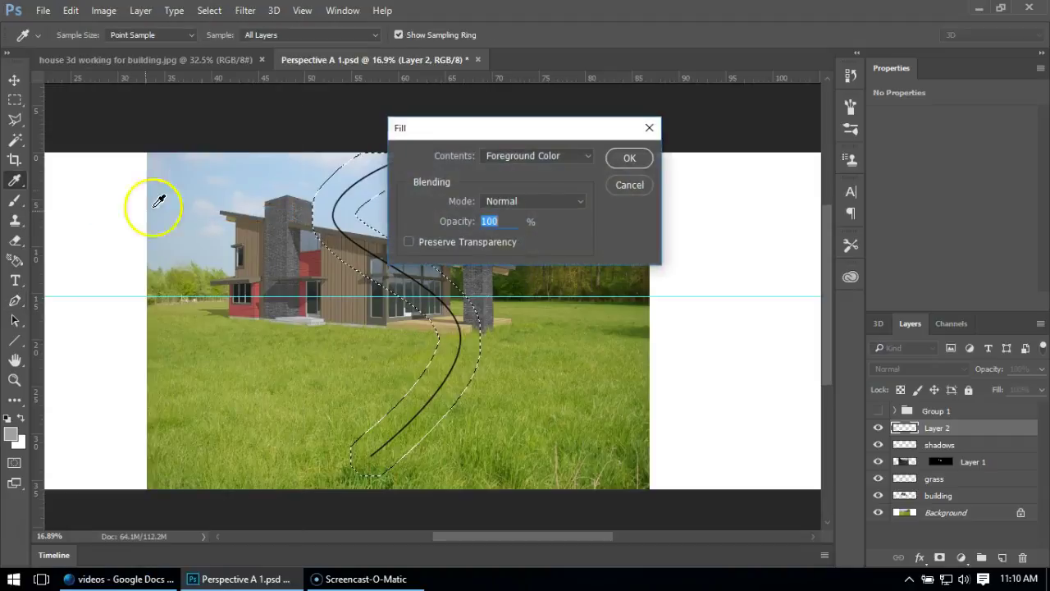
pyautogui.click(505, 155)
pyautogui.click(502, 165)
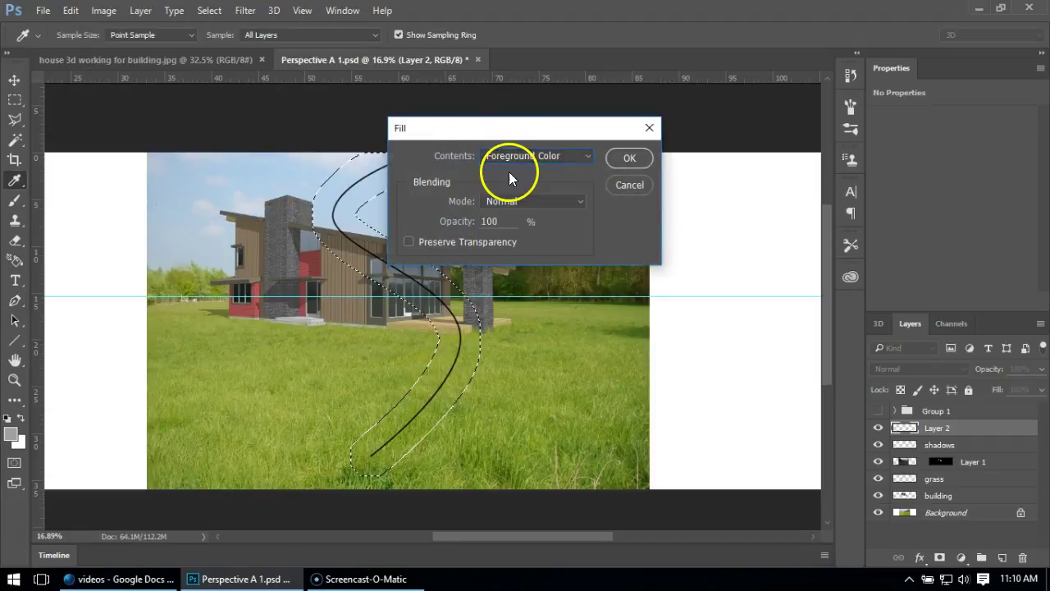
pyautogui.click(645, 157)
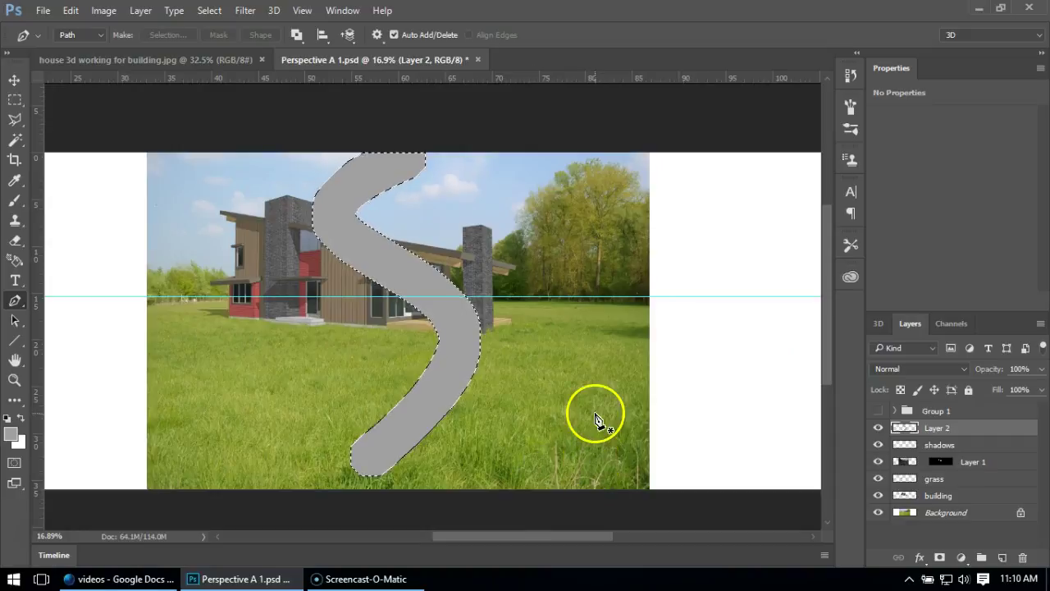
# Free Transform the grey S, moving it down-left and squashing it to 56.69% height below the house.
pyautogui.click(72, 10)
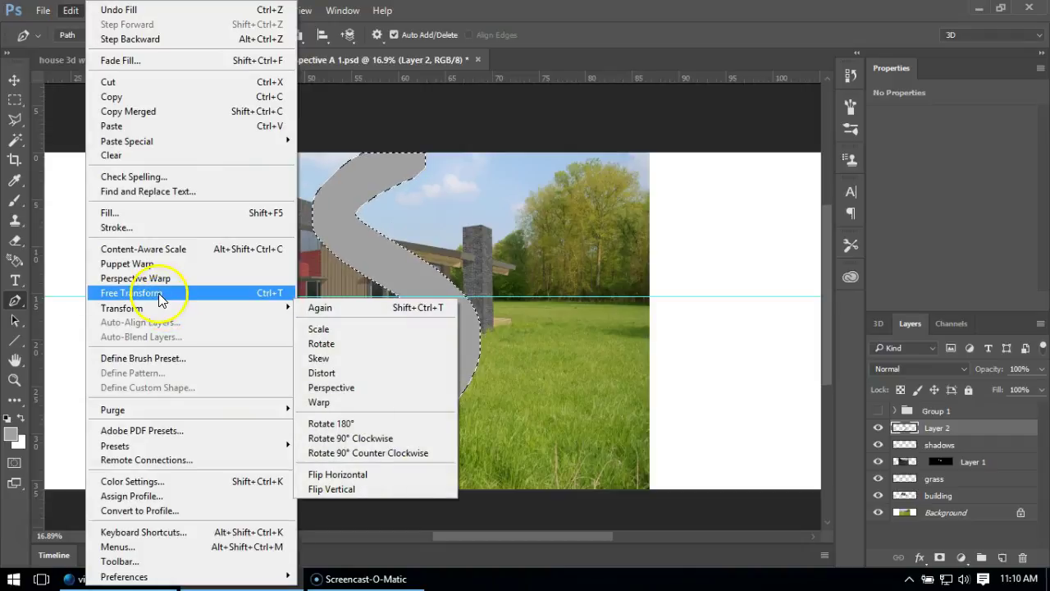
pyautogui.click(151, 293)
pyautogui.moveTo(359, 247); pyautogui.dragTo(253, 255)
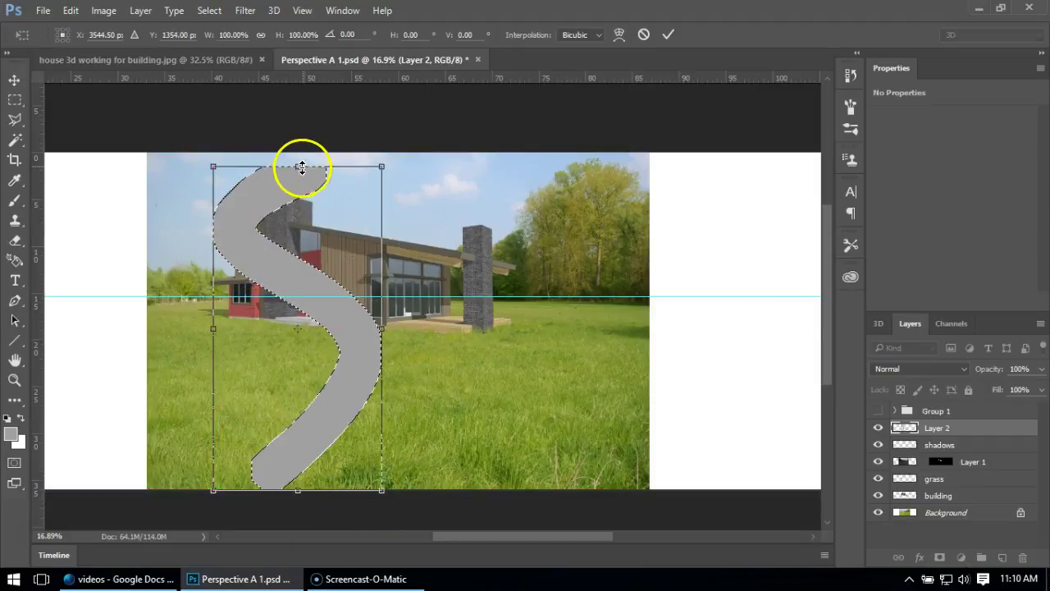
pyautogui.moveTo(298, 167); pyautogui.dragTo(284, 328)
pyautogui.moveTo(245, 372); pyautogui.dragTo(238, 366)
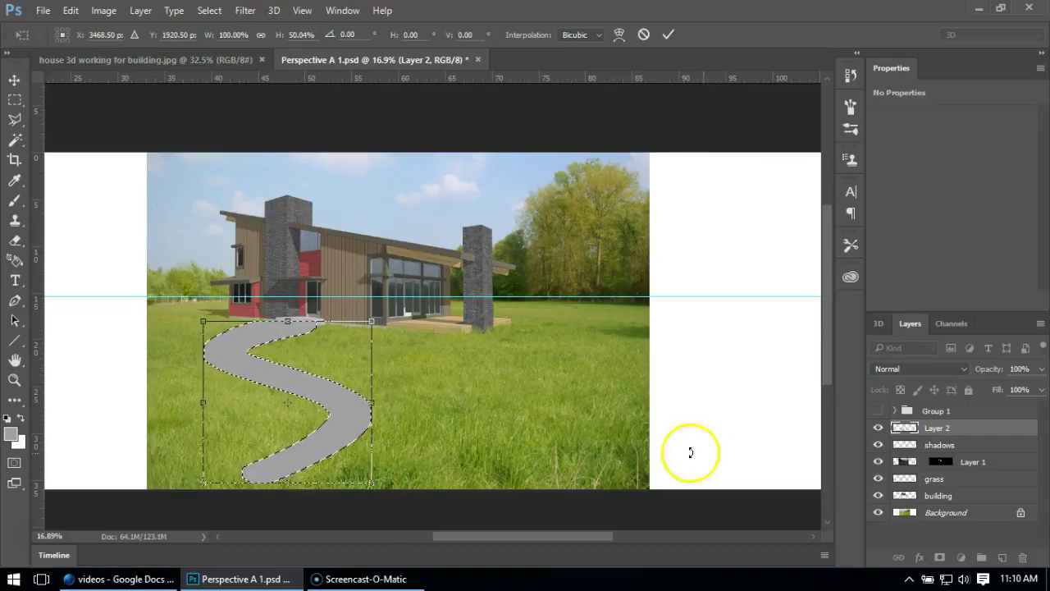
pyautogui.moveTo(281, 484); pyautogui.dragTo(289, 505)
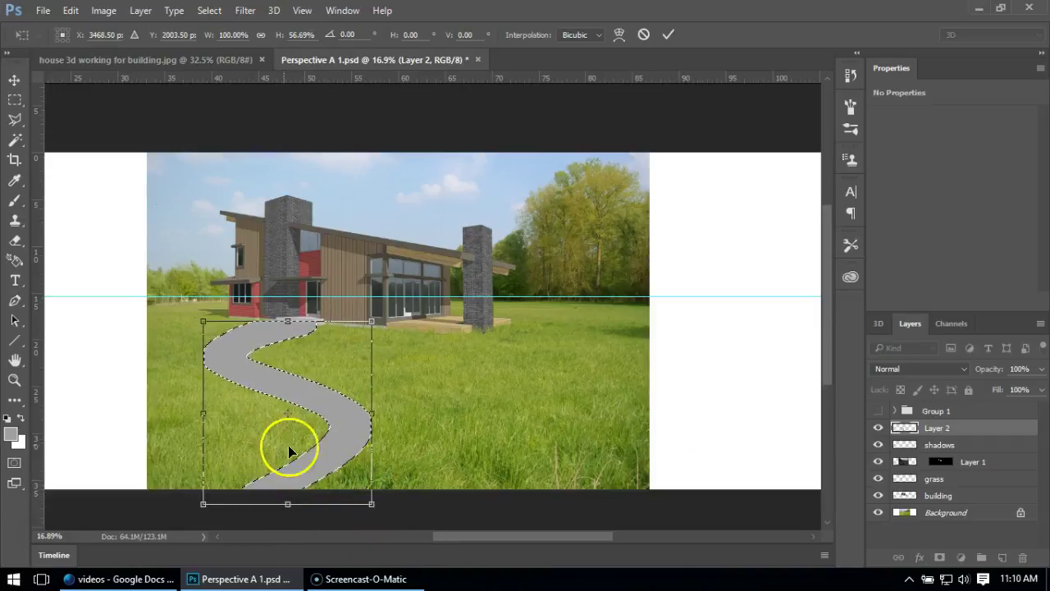
pyautogui.moveTo(286, 334); pyautogui.dragTo(266, 337)
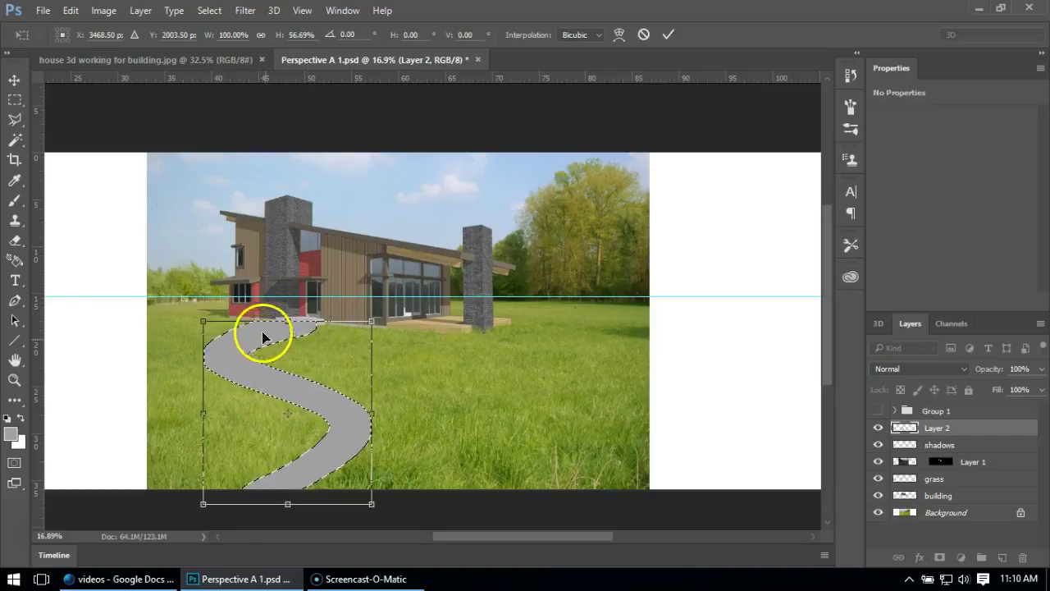
# Apply a Perspective transform, tapering the road at the house and widening its front to 501.52%.
pyautogui.click(70, 10)
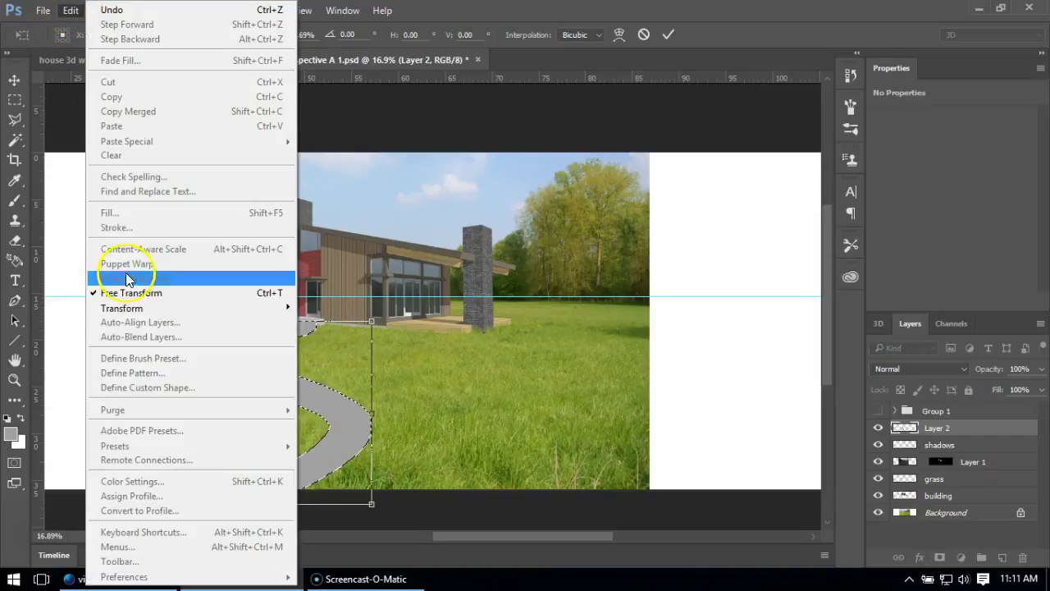
pyautogui.moveTo(131, 314)
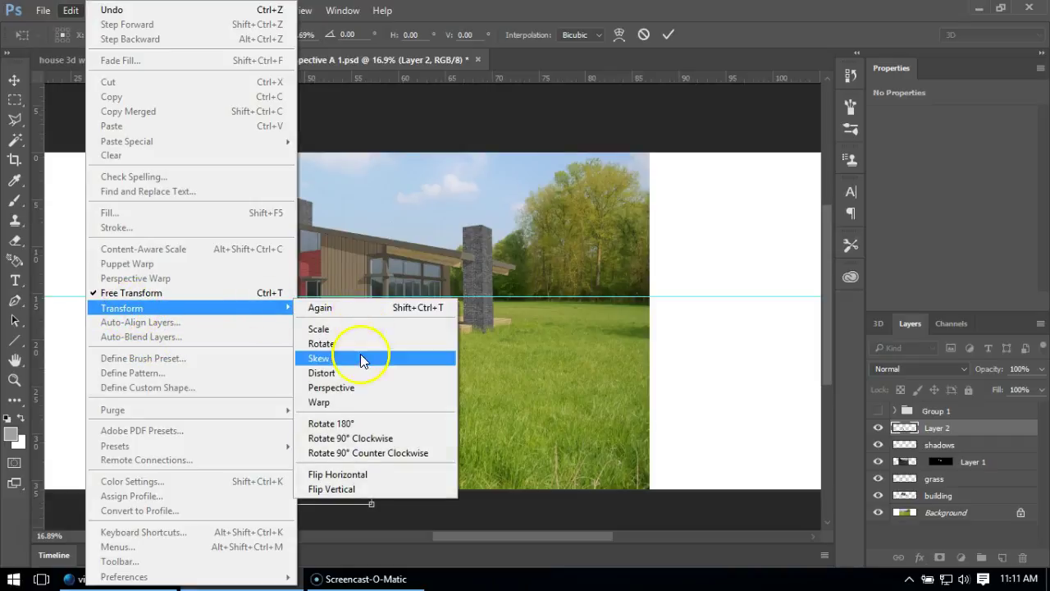
pyautogui.click(352, 388)
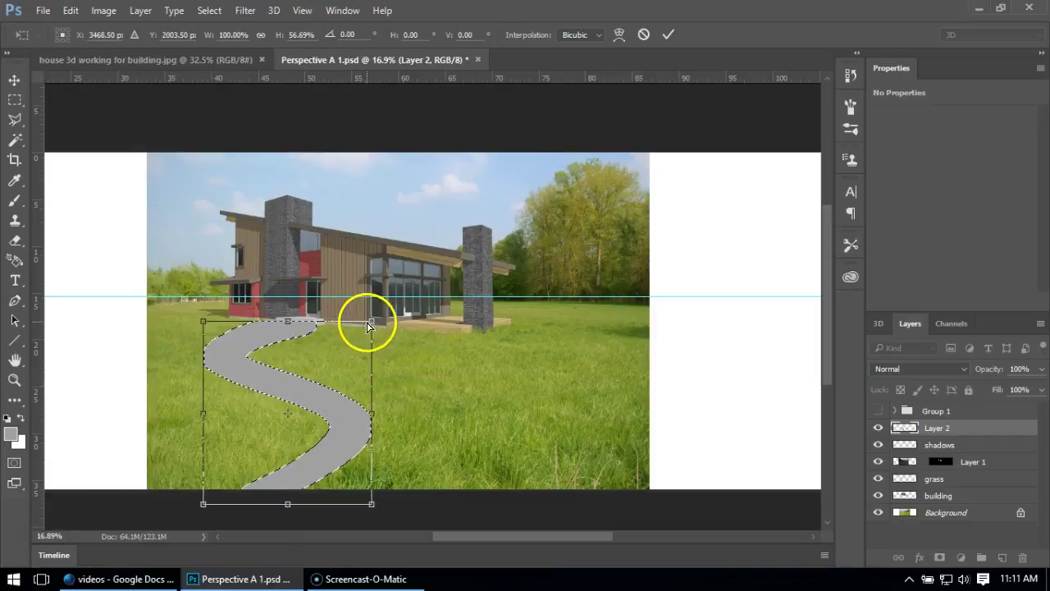
pyautogui.moveTo(371, 321); pyautogui.dragTo(350, 327)
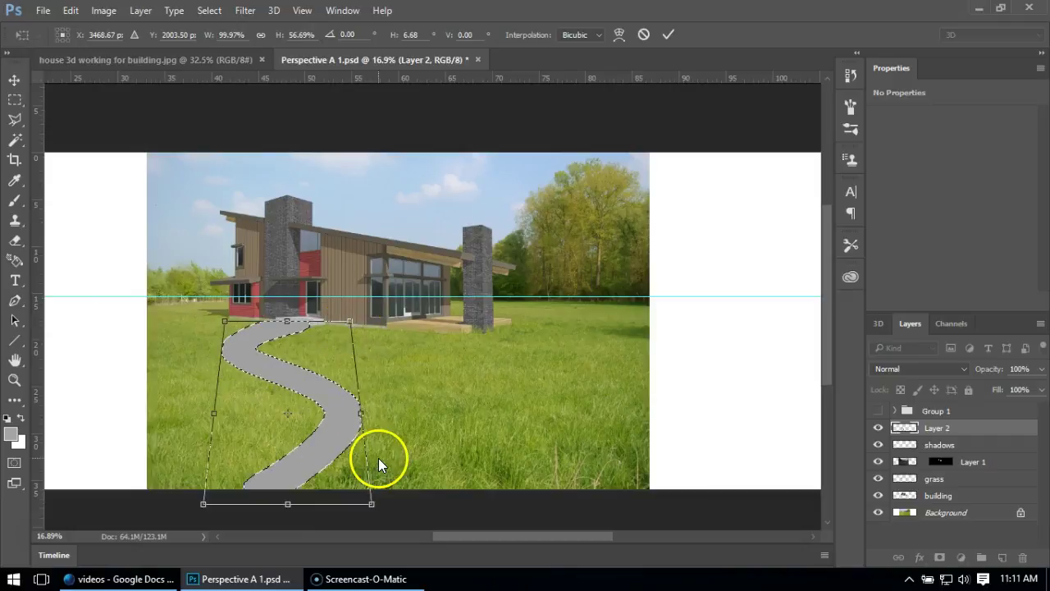
pyautogui.moveTo(370, 504); pyautogui.dragTo(659, 480)
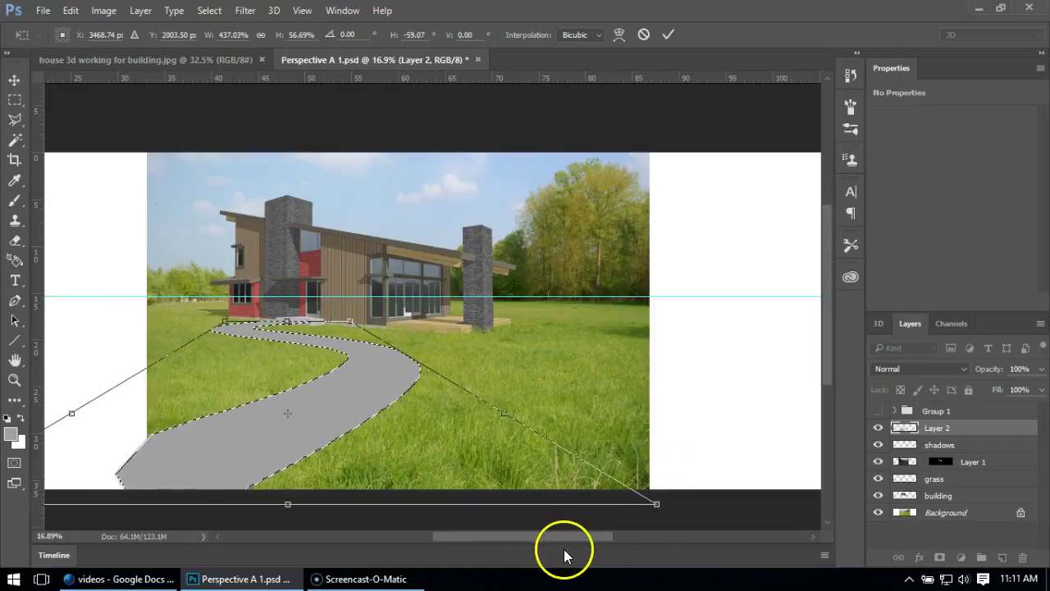
pyautogui.moveTo(287, 507); pyautogui.dragTo(239, 517)
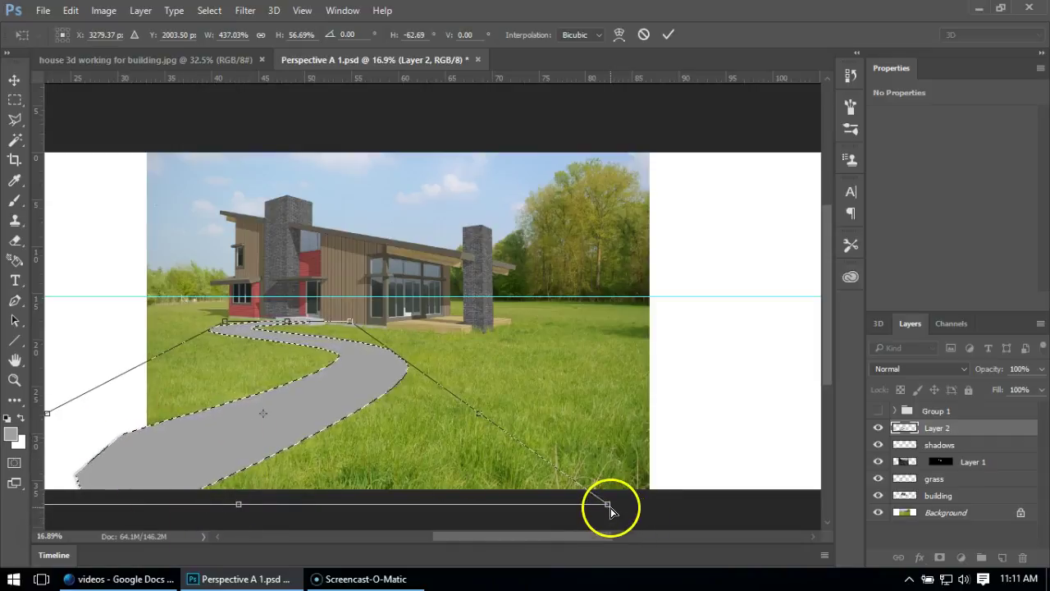
pyautogui.moveTo(610, 509); pyautogui.dragTo(663, 504)
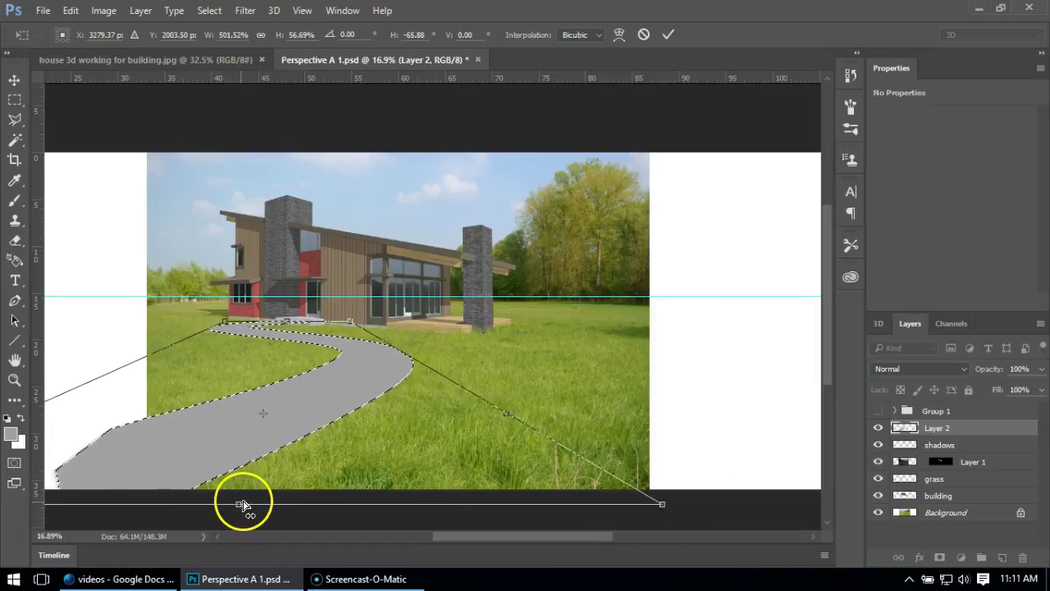
pyautogui.moveTo(243, 504); pyautogui.dragTo(245, 505)
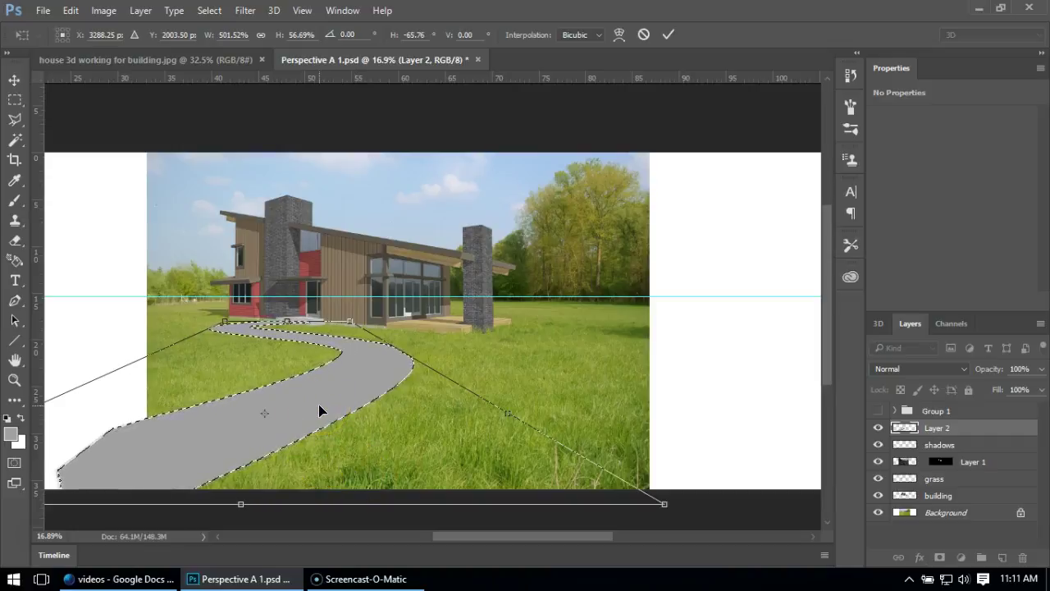
# Commit the perspective transform on the grey road and deselect with Ctrl+D.
pyautogui.press('Return')
pyautogui.press('p')
pyautogui.click(485, 569)
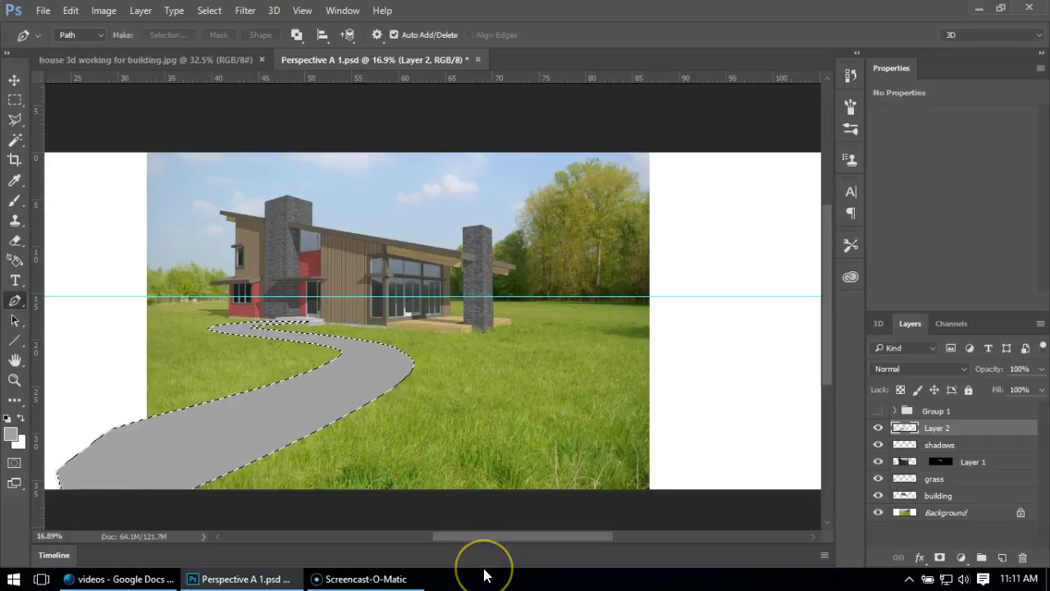
pyautogui.click(404, 464)
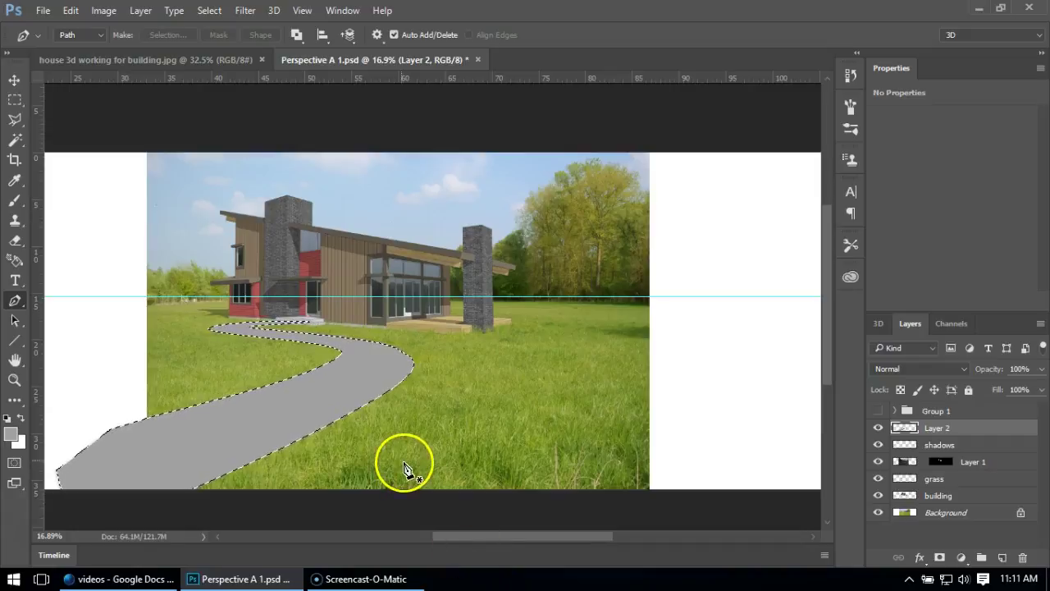
pyautogui.hotkey('ctrl', 'd')
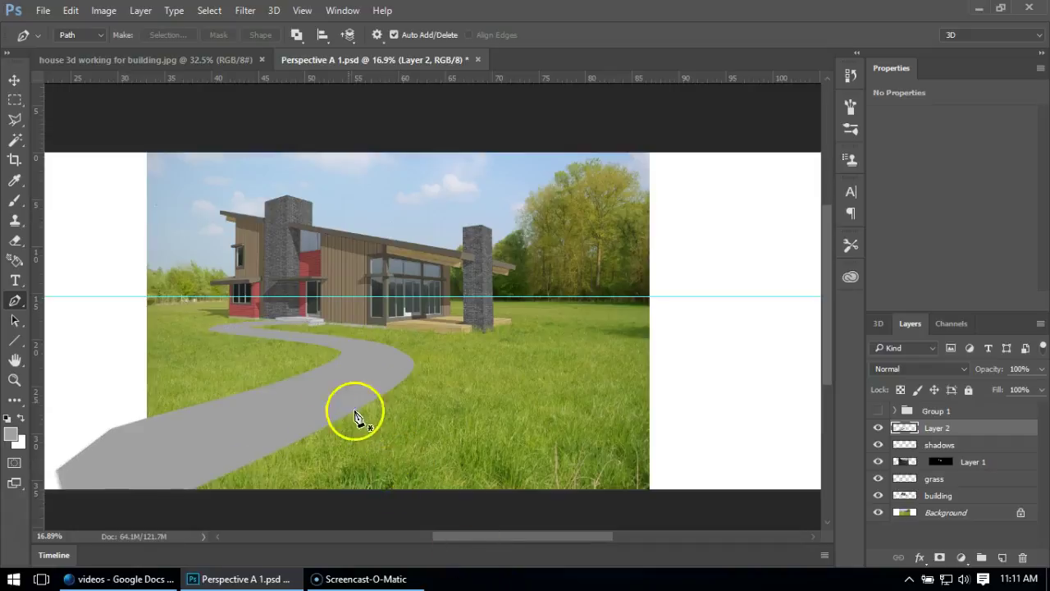
# Zoom in and outline the concrete entrance step with the Polygonal Lasso.
pyautogui.scroll(2, 219, 300)
pyautogui.scroll(5, 279, 305)
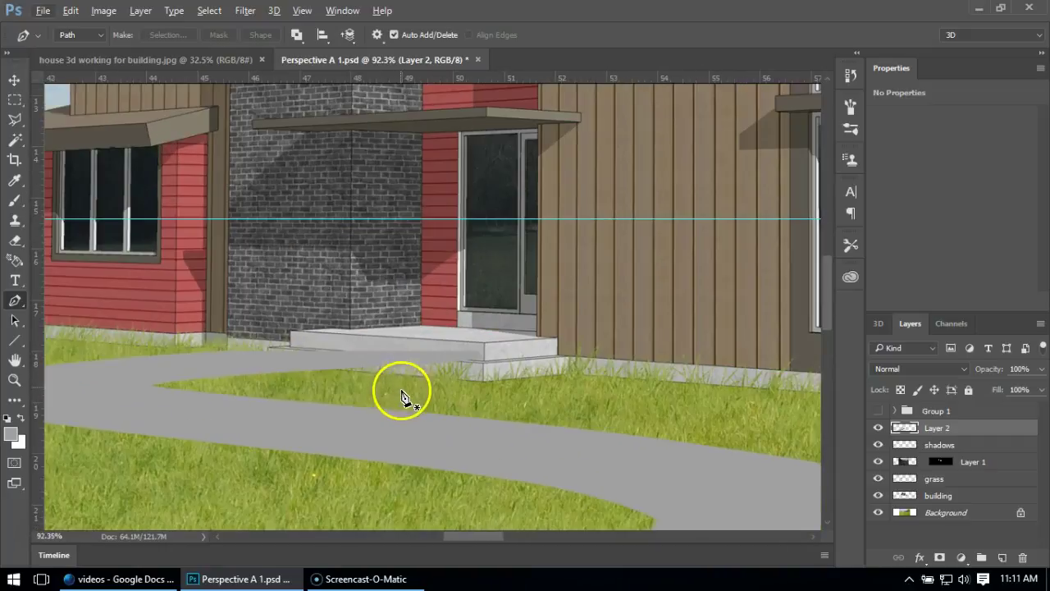
pyautogui.click(16, 121)
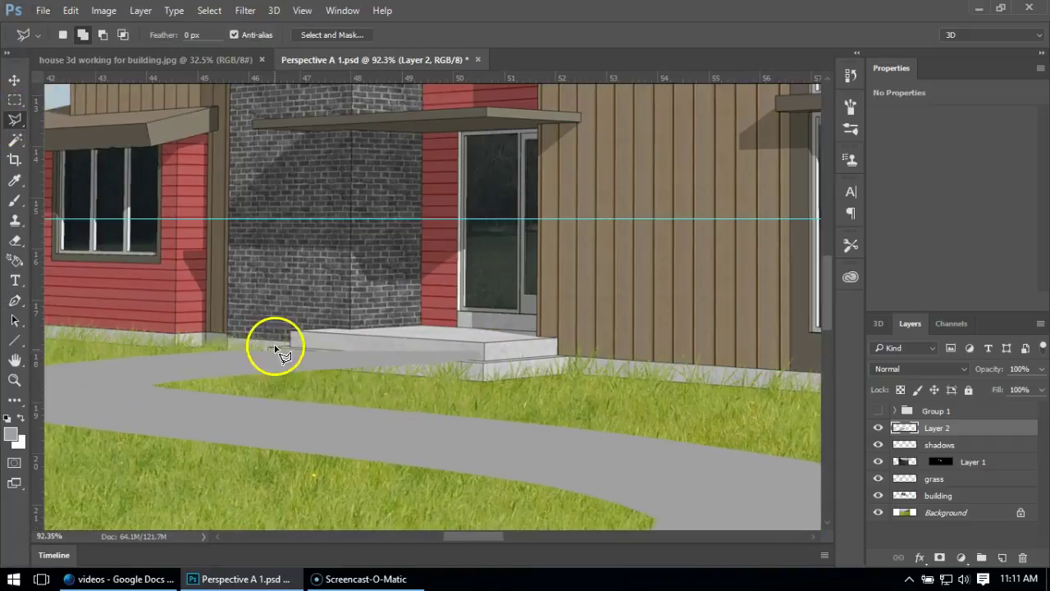
pyautogui.click(264, 358)
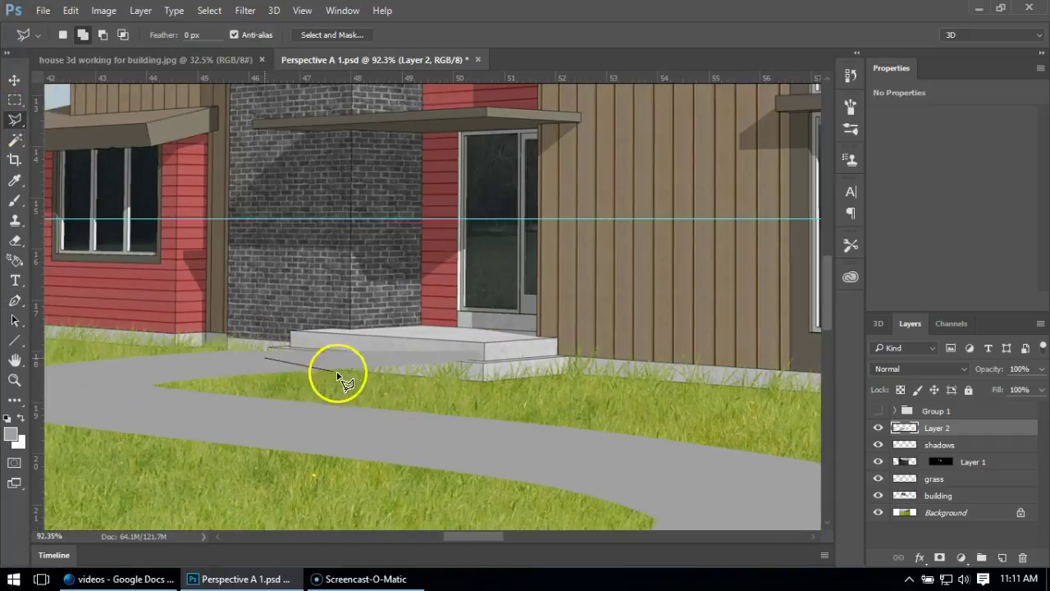
pyautogui.click(488, 379)
pyautogui.click(501, 330)
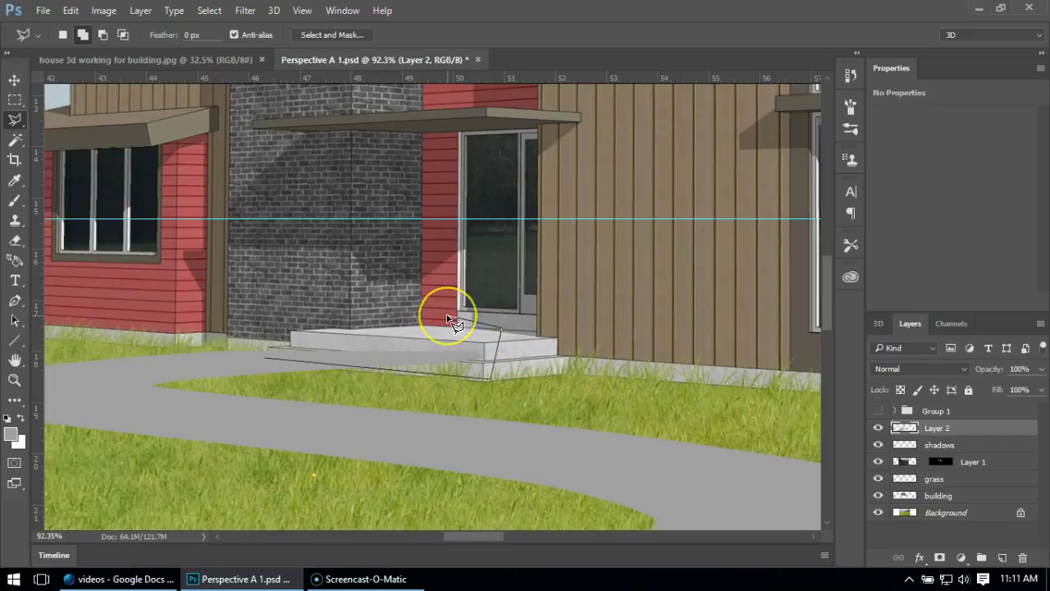
pyautogui.click(270, 365)
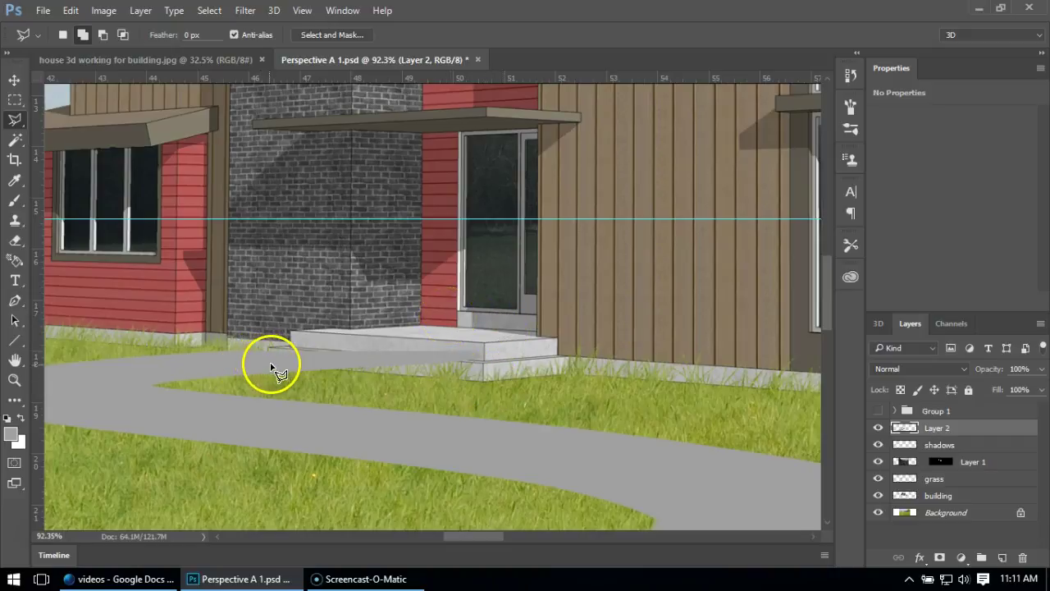
pyautogui.click(488, 381)
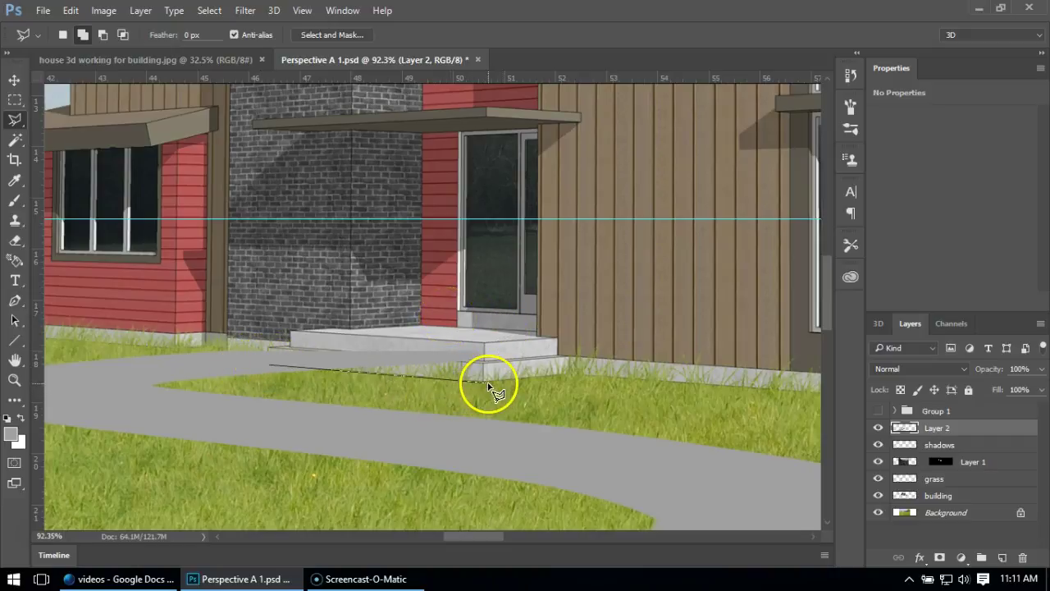
pyautogui.click(502, 332)
pyautogui.doubleClick(271, 315)
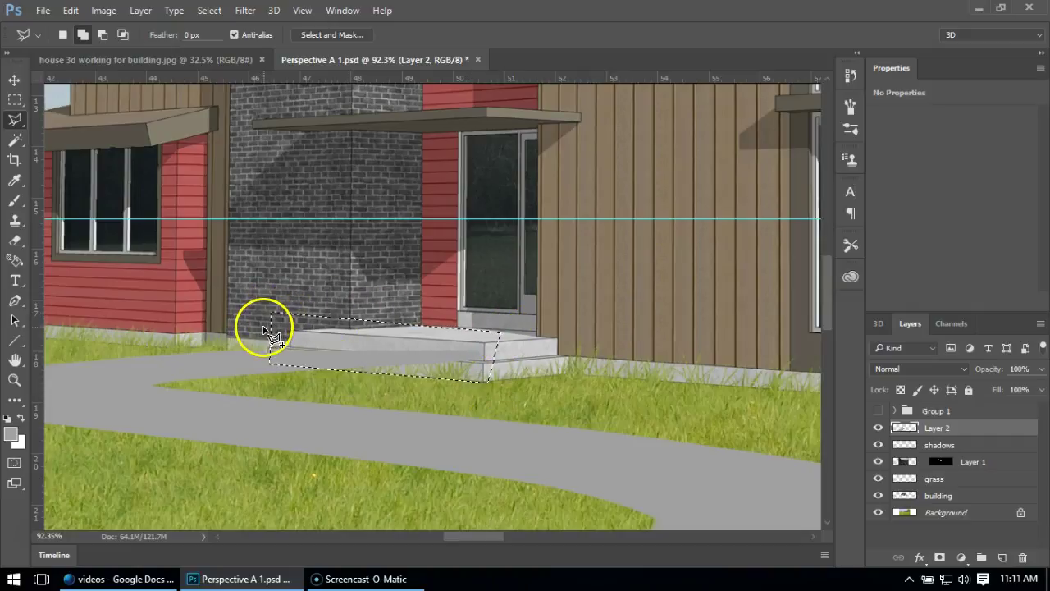
pyautogui.scroll(-5, 275, 344)
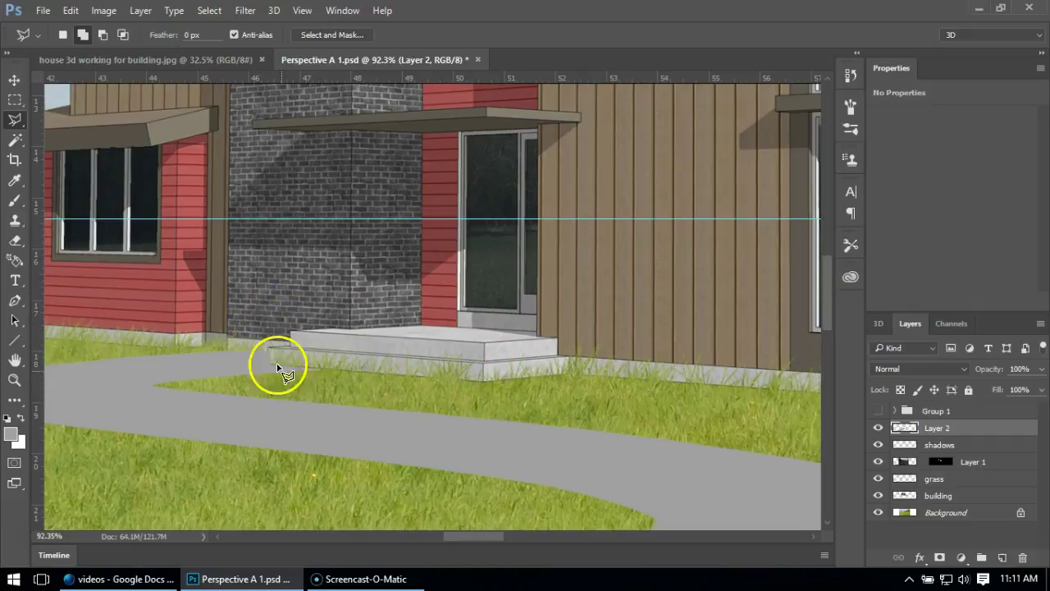
# Move the grey road slightly right so its far end tucks below the entrance step.
pyautogui.scroll(-1, 294, 397)
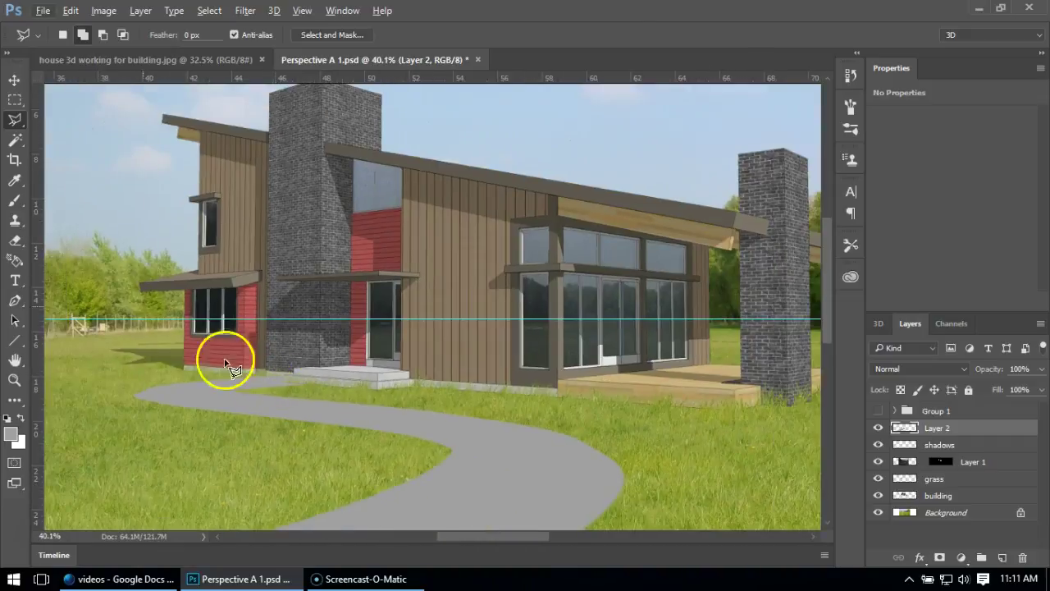
pyautogui.click(14, 81)
pyautogui.moveTo(292, 409); pyautogui.dragTo(323, 406)
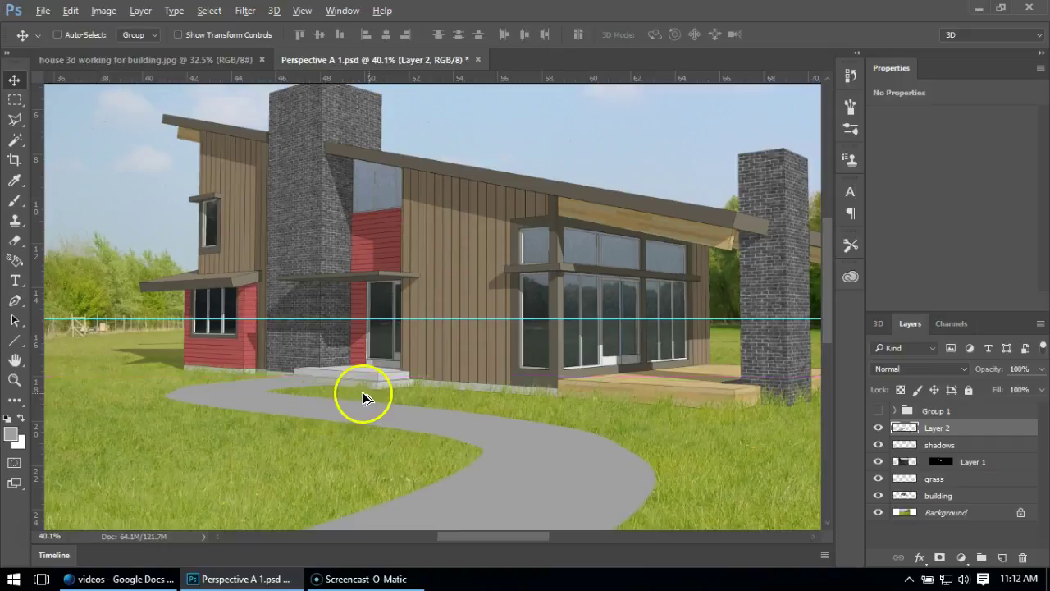
pyautogui.scroll(-8, 373, 382)
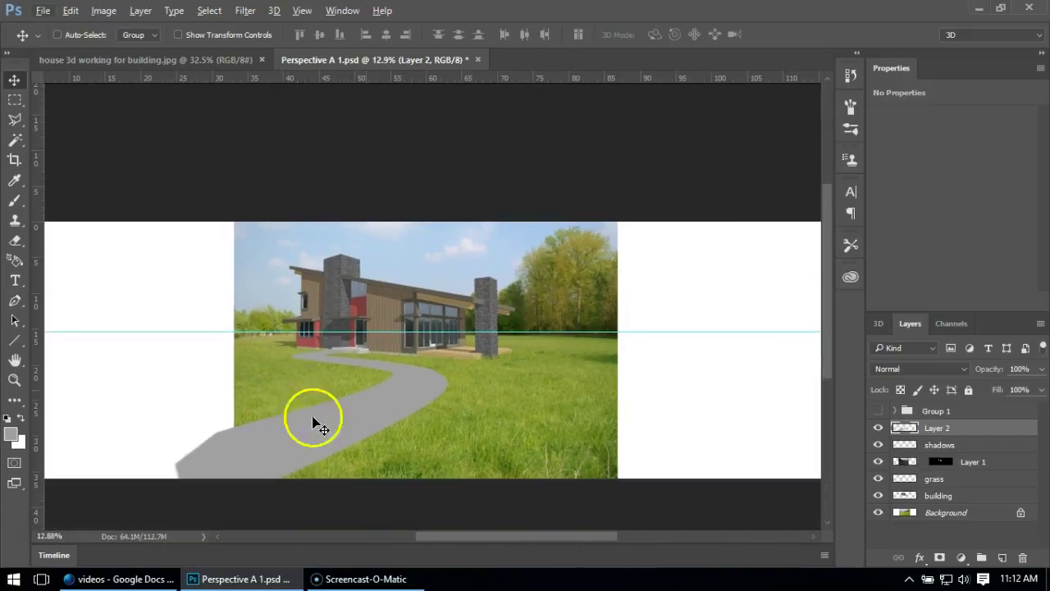
pyautogui.scroll(3, 312, 421)
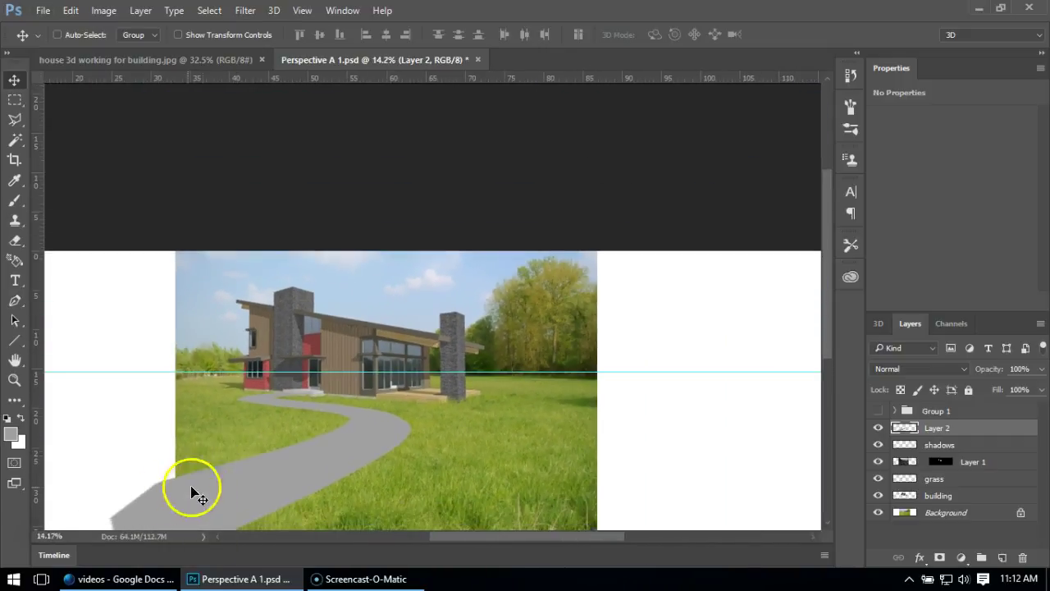
pyautogui.scroll(1, 311, 386)
pyautogui.scroll(10, 277, 396)
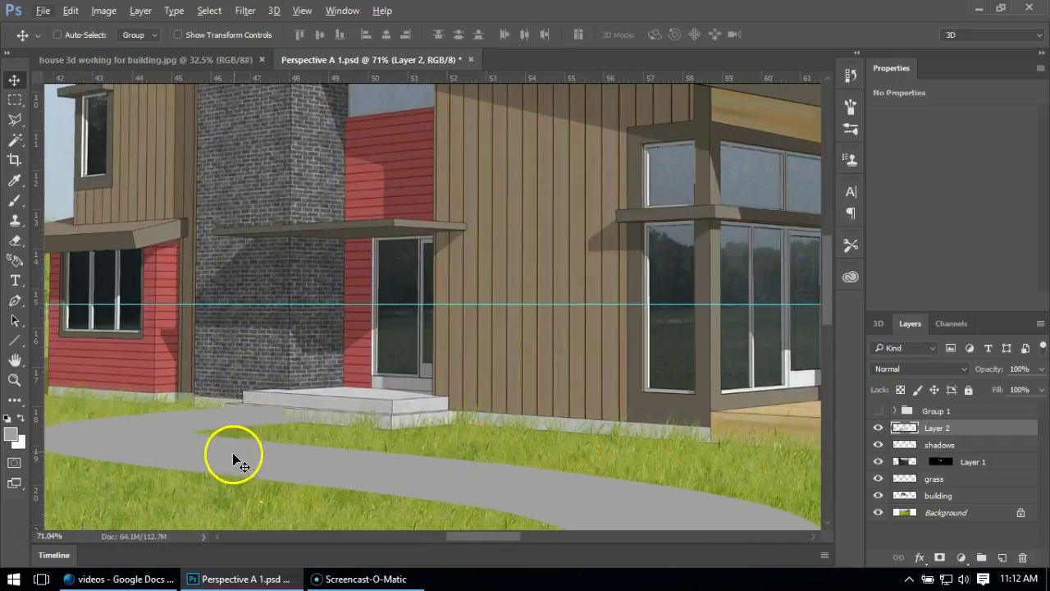
pyautogui.moveTo(286, 468); pyautogui.dragTo(305, 466)
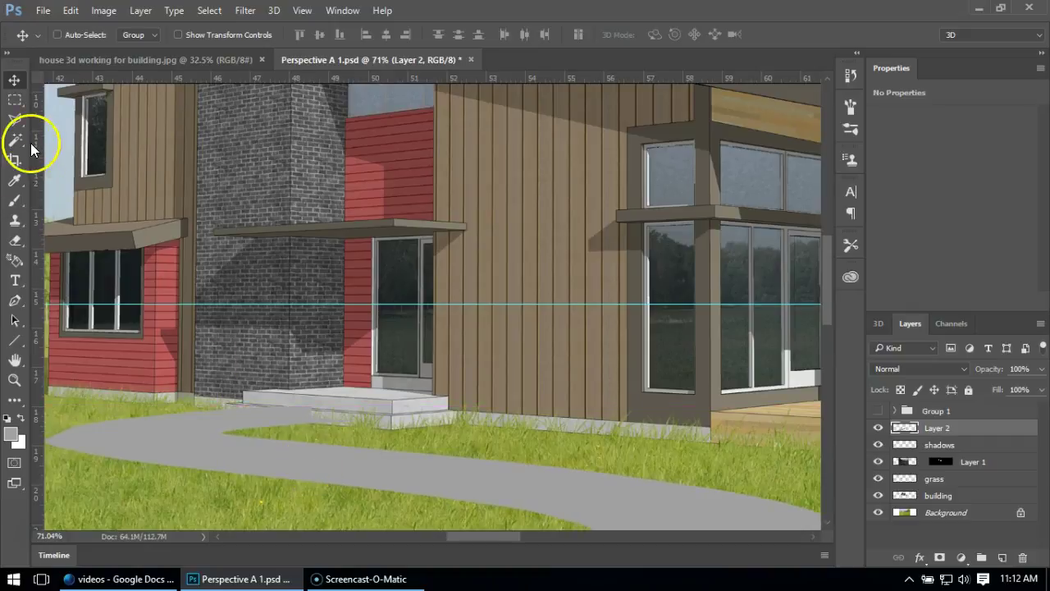
# Begin a Polygonal Lasso outline with three points along the front step's edge.
pyautogui.click(15, 121)
pyautogui.click(345, 422)
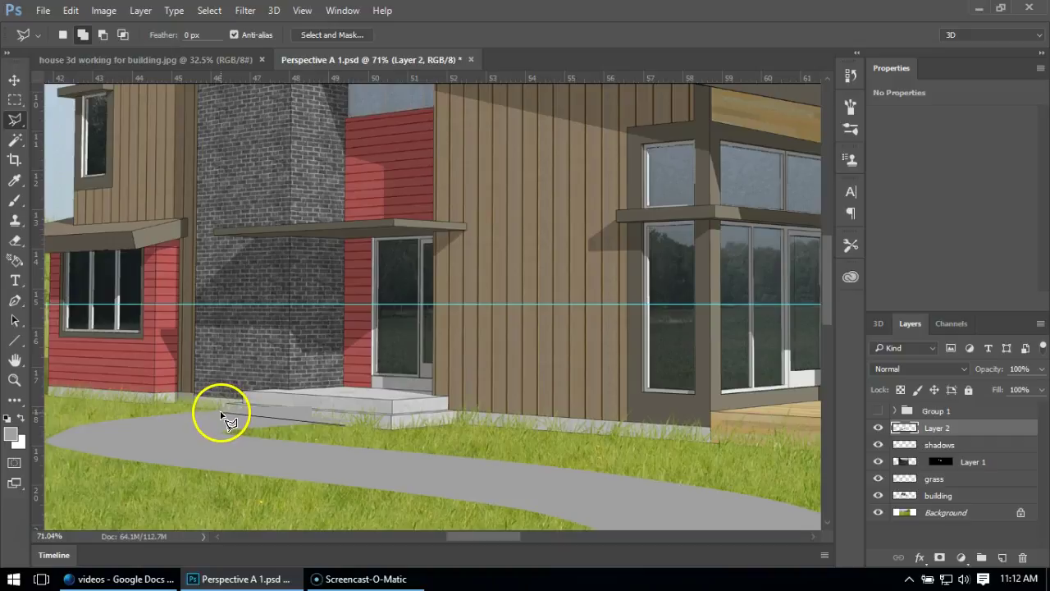
pyautogui.click(222, 410)
pyautogui.click(261, 381)
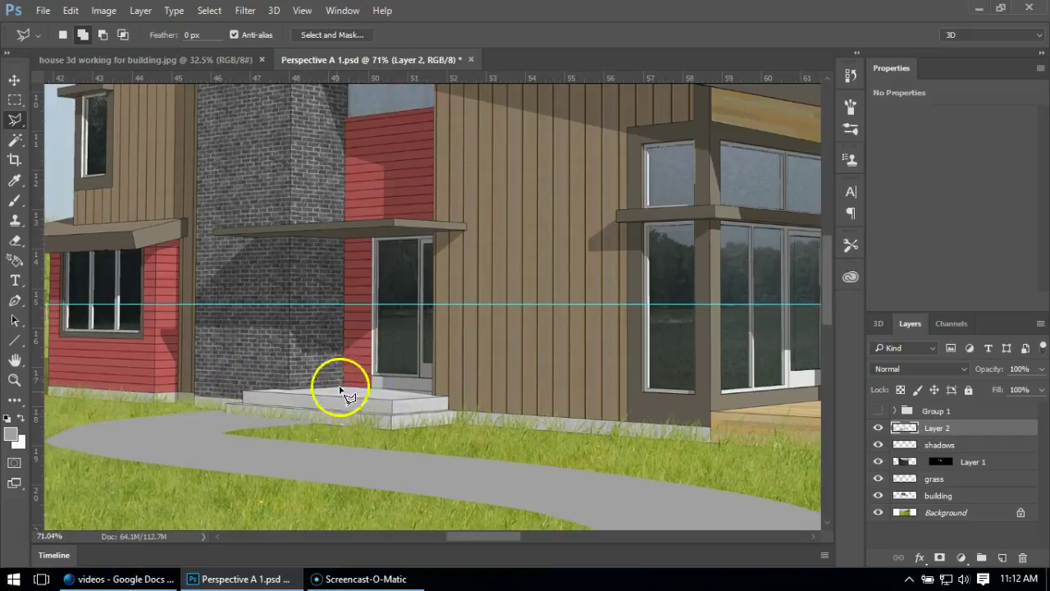
# On the grass layer, outline the lower step's four corners with the Polygonal Lasso.
pyautogui.click(936, 478)
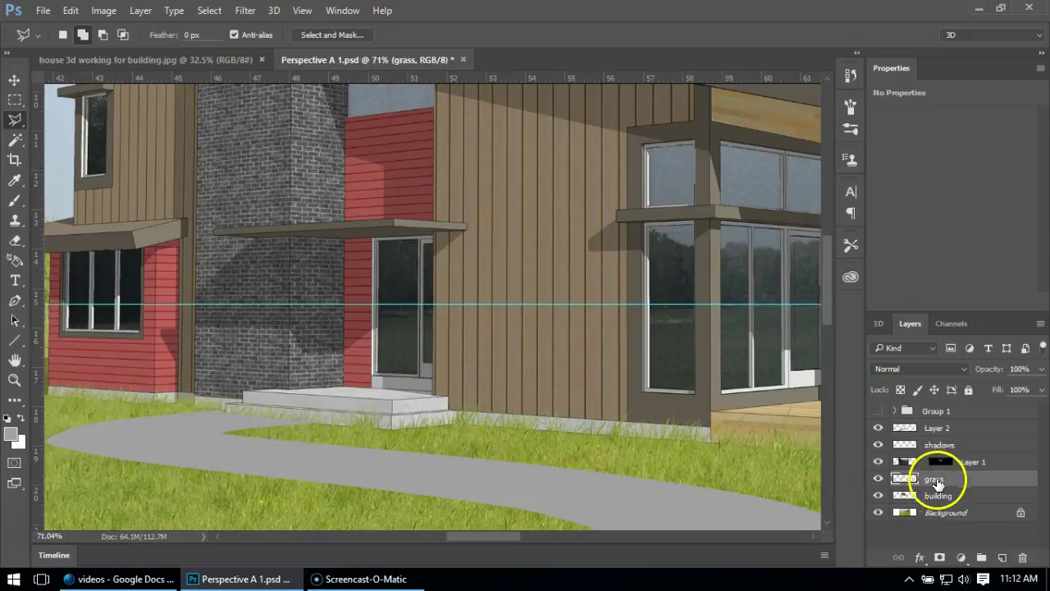
pyautogui.click(228, 408)
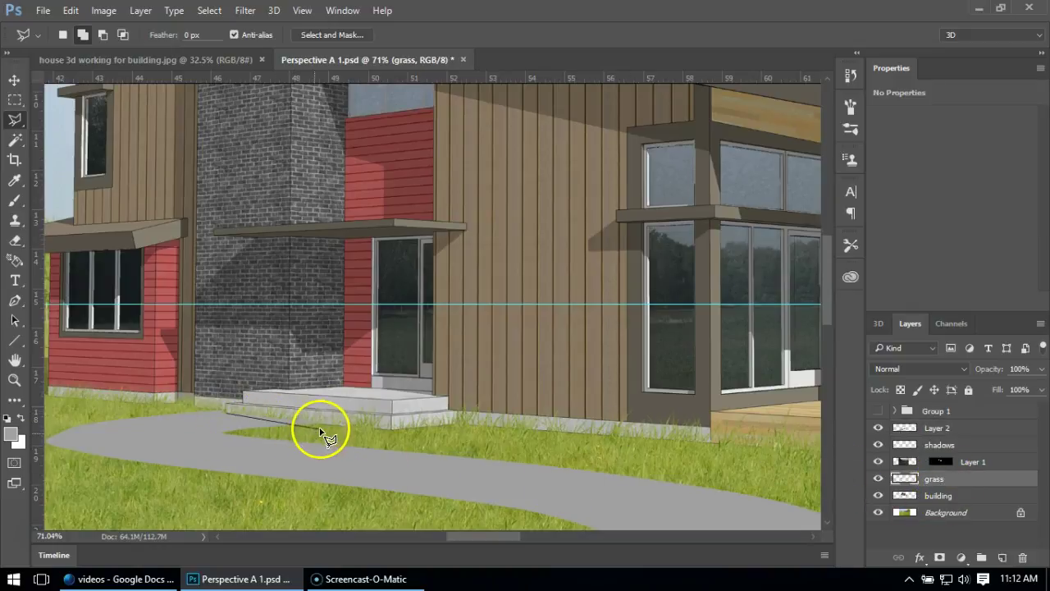
pyautogui.click(323, 424)
pyautogui.click(323, 407)
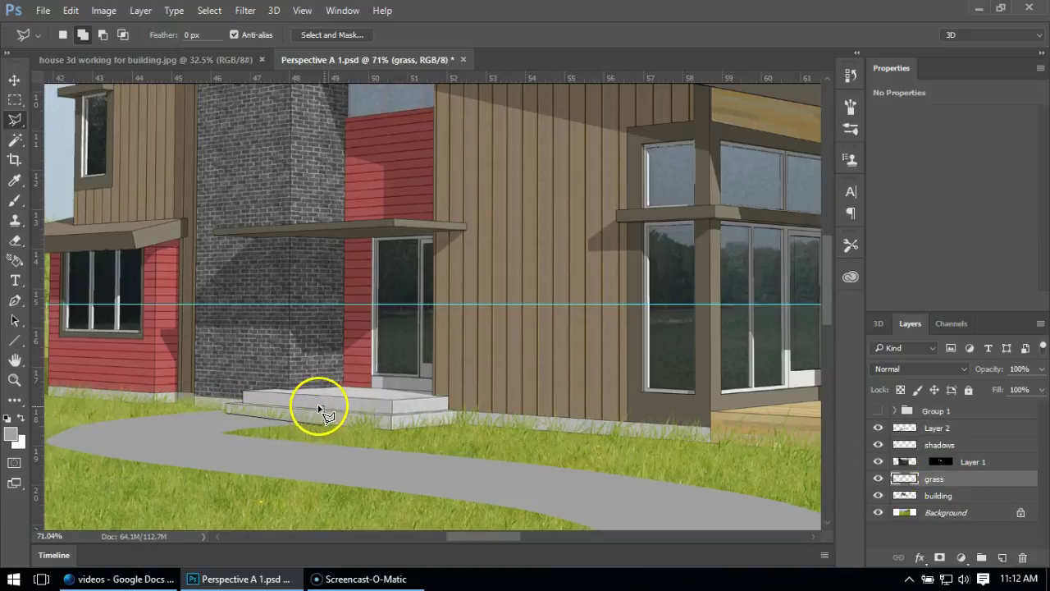
pyautogui.click(267, 404)
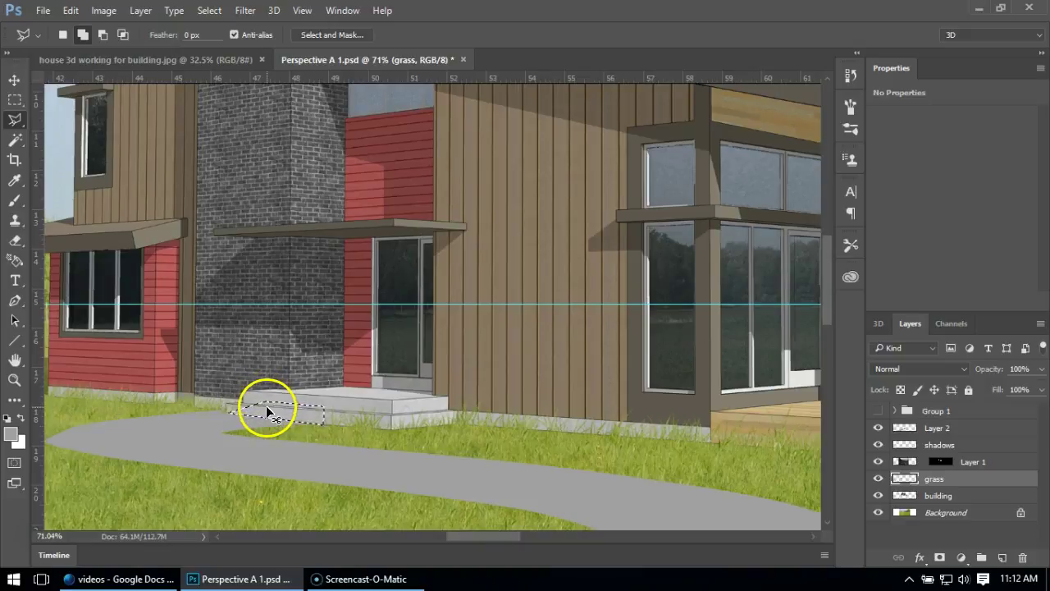
pyautogui.scroll(-5, 251, 394)
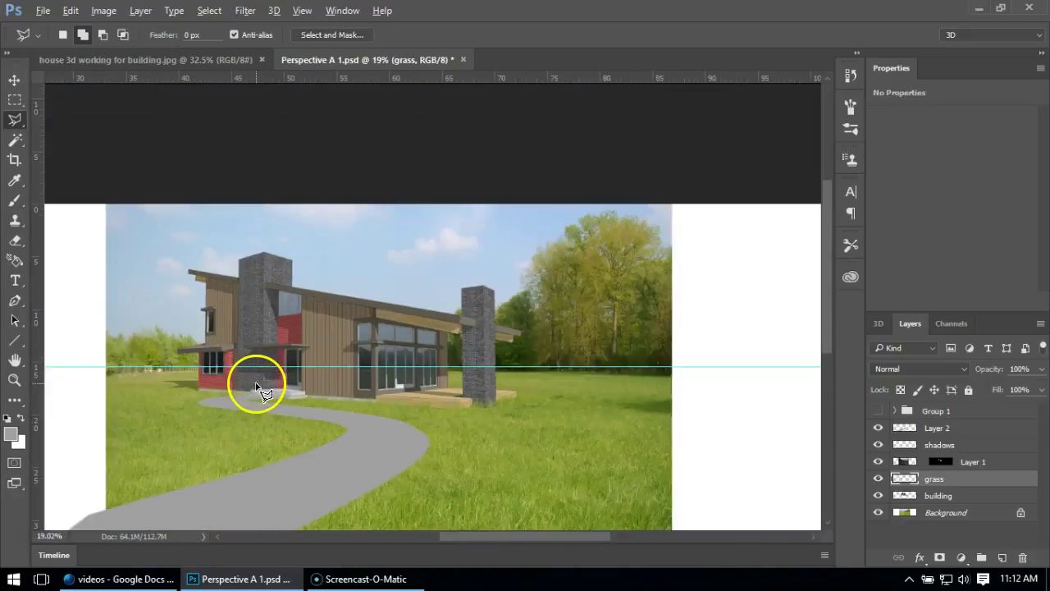
pyautogui.scroll(-3, 256, 388)
pyautogui.scroll(4, 271, 392)
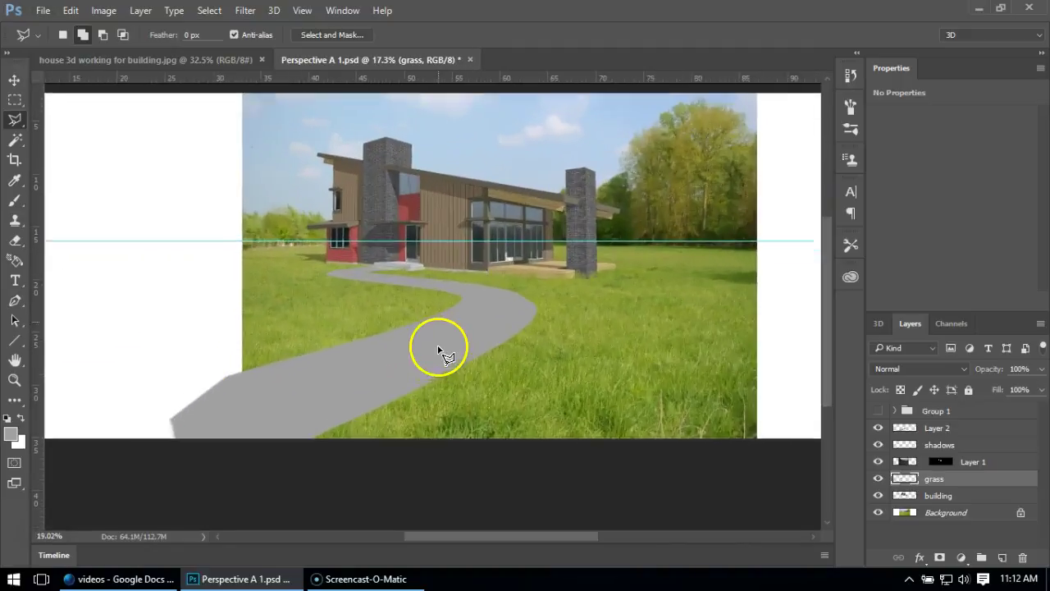
pyautogui.scroll(1, 439, 349)
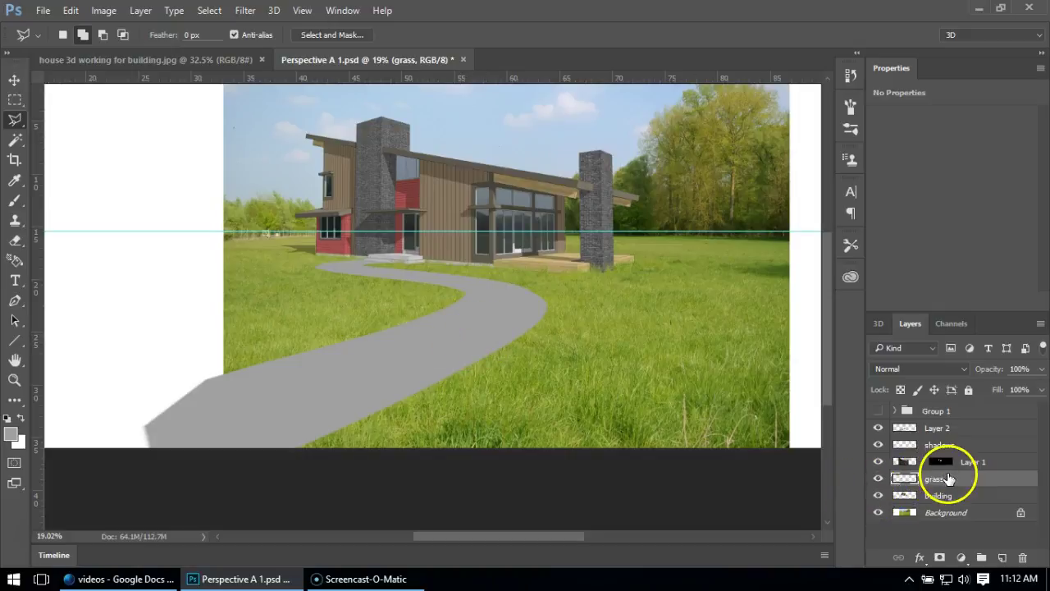
# Rename Layer 2 to 'path'.
pyautogui.click(947, 429)
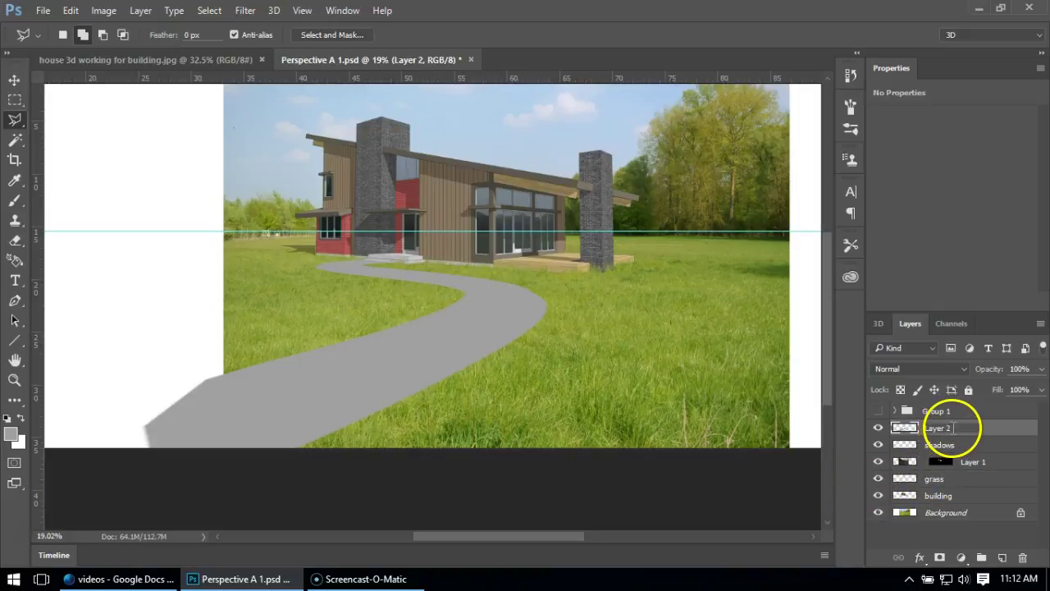
pyautogui.doubleClick(952, 427)
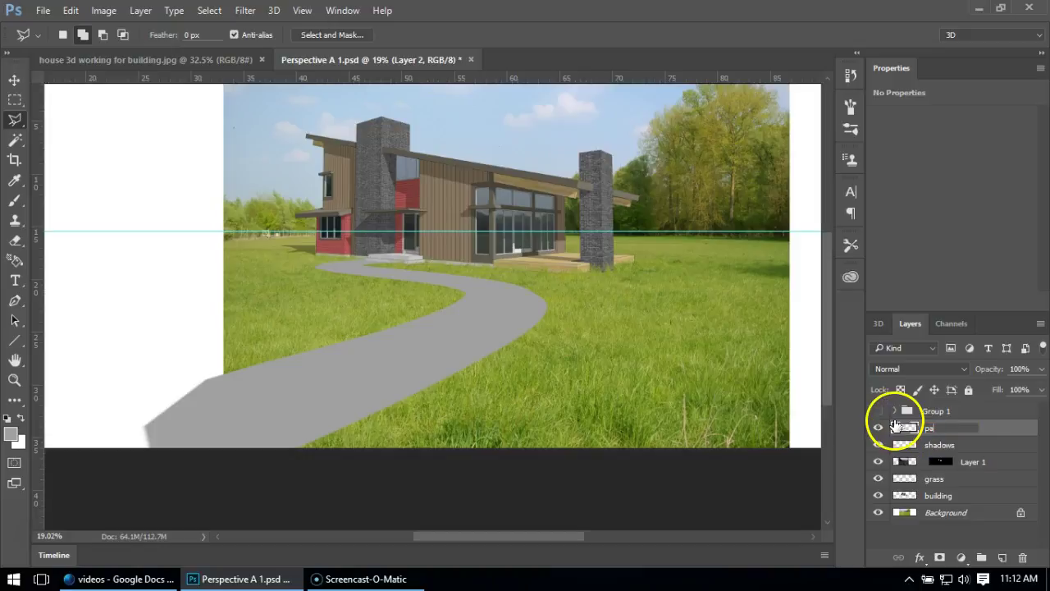
pyautogui.click(1026, 428)
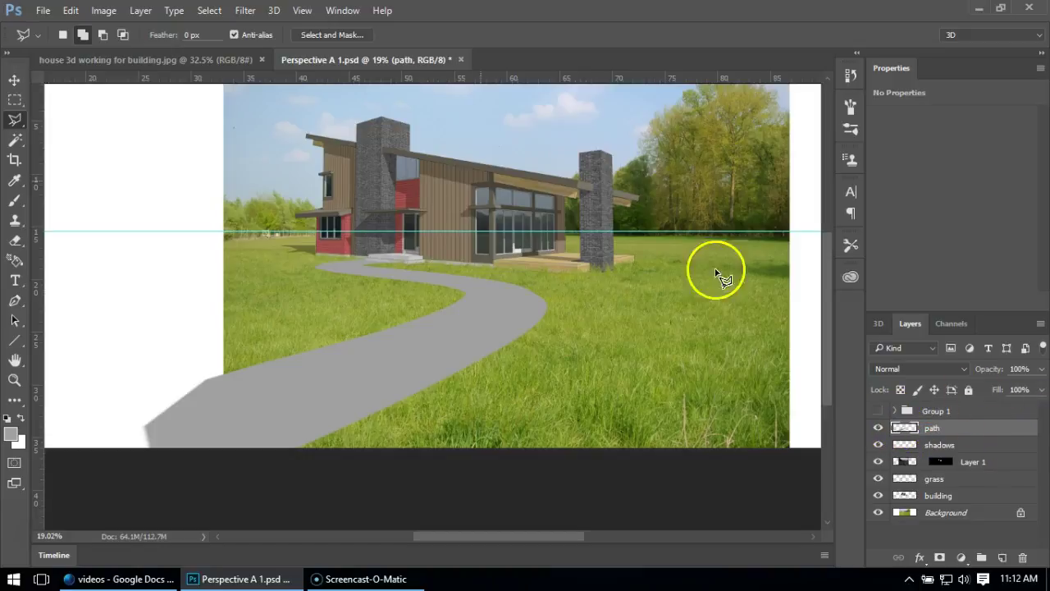
# Open Filter Gallery from the Filter menu with the path layer active.
pyautogui.click(244, 10)
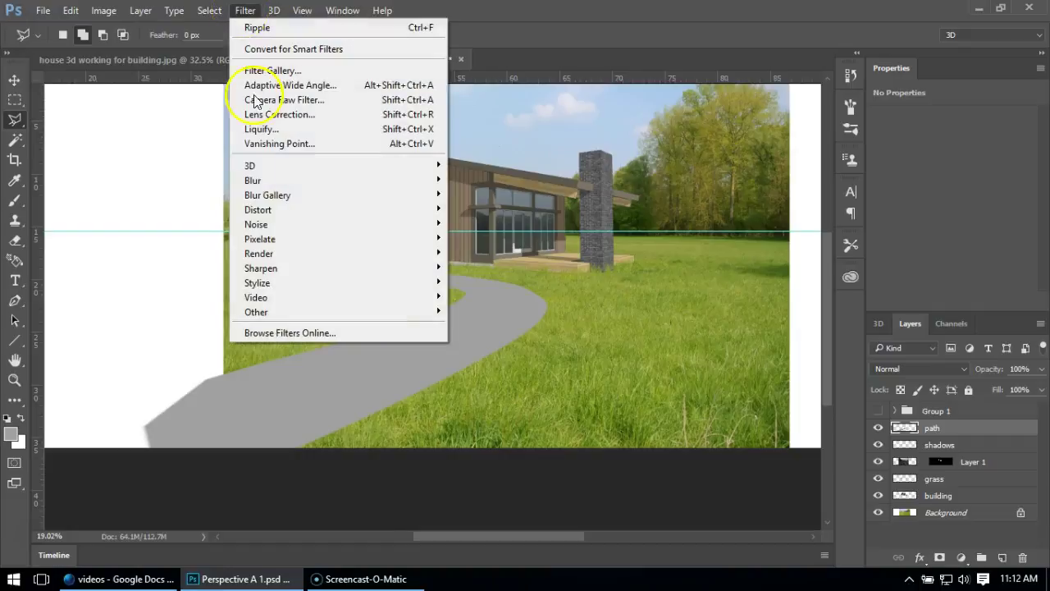
pyautogui.moveTo(270, 219)
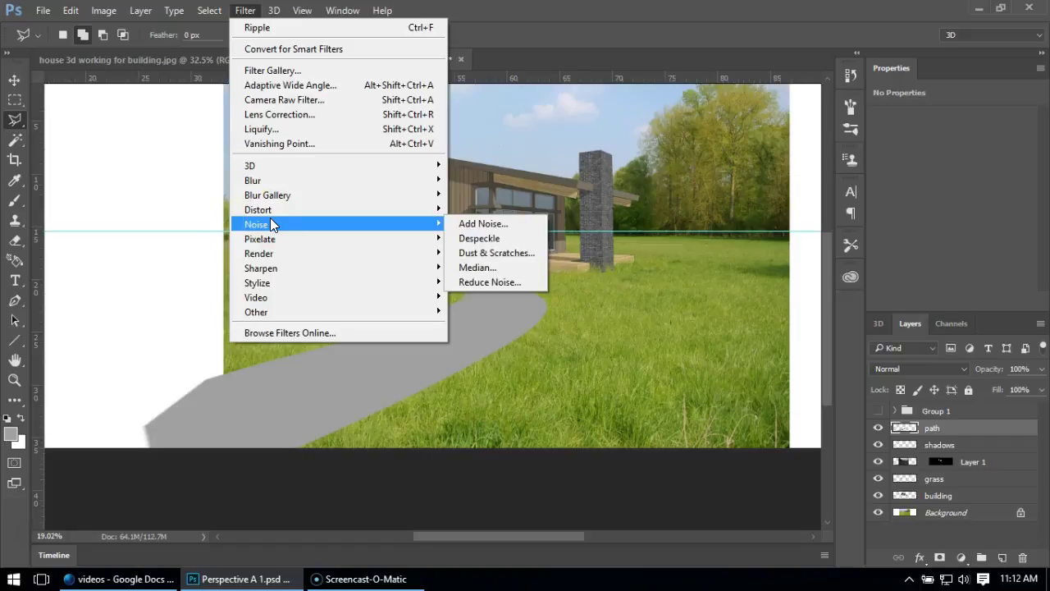
pyautogui.click(310, 96)
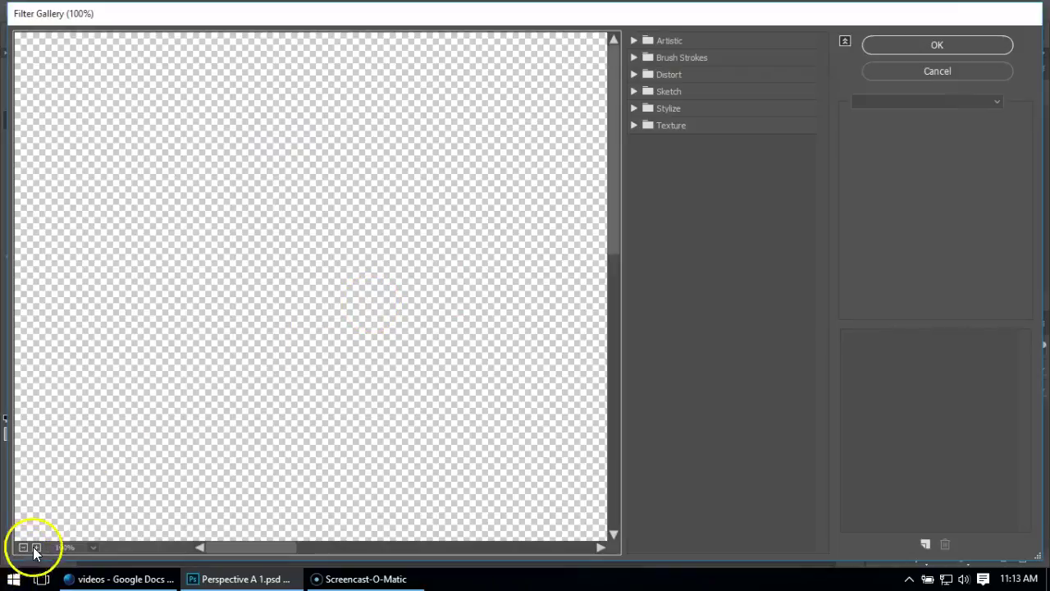
# Zoom the Filter Gallery preview out so the whole path is visible.
pyautogui.keyDown('alt'); pyautogui.click(348, 401); pyautogui.keyUp('alt')
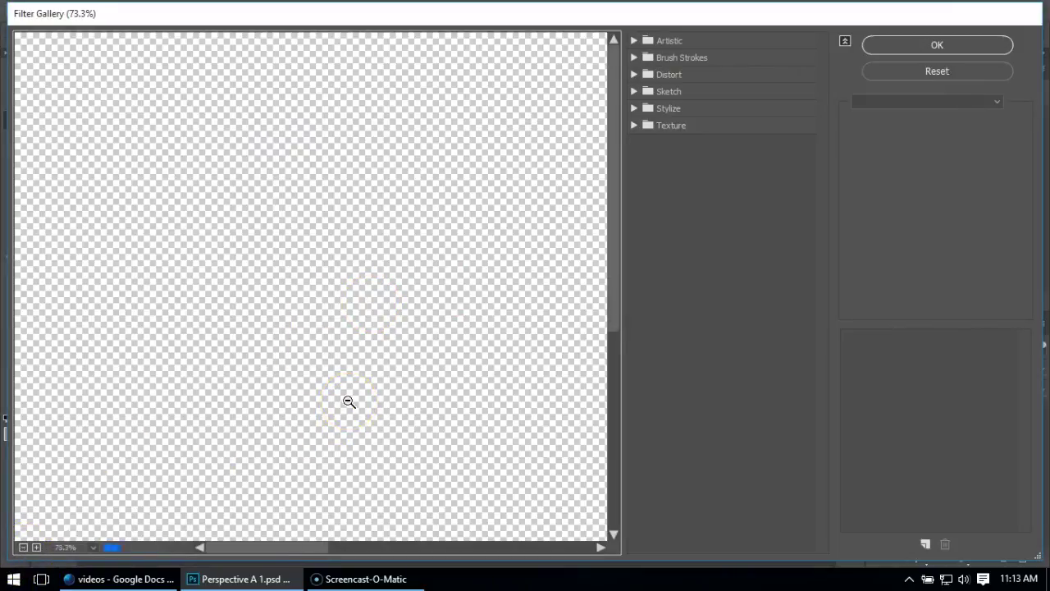
pyautogui.keyDown('alt'); pyautogui.click(252, 413); pyautogui.keyUp('alt')
pyautogui.keyDown('alt'); pyautogui.click(256, 413); pyautogui.keyUp('alt')
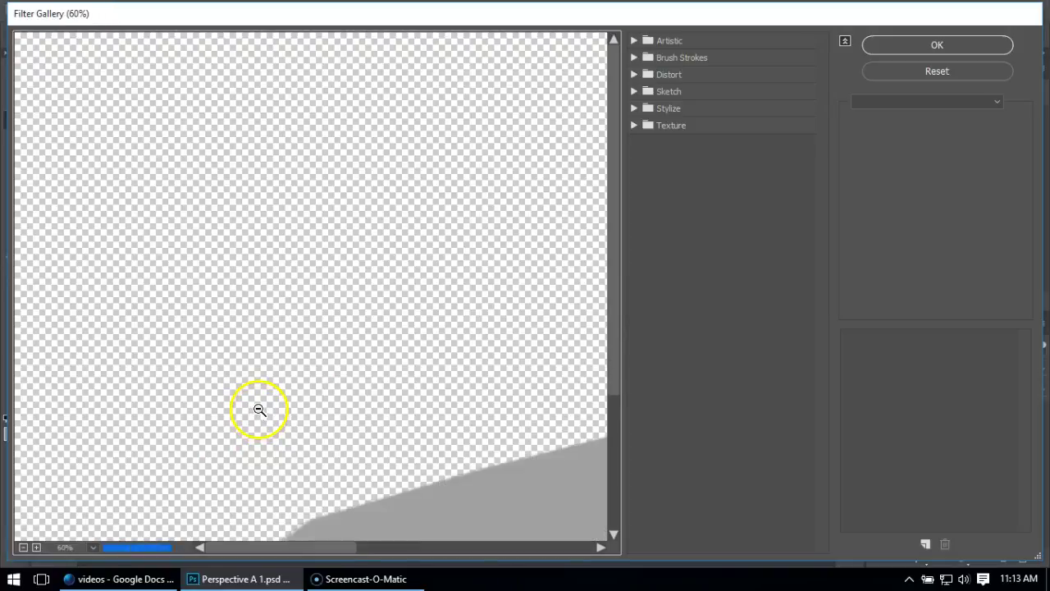
pyautogui.keyDown('alt'); pyautogui.click(257, 412); pyautogui.keyUp('alt')
pyautogui.keyDown('alt'); pyautogui.click(256, 406); pyautogui.keyUp('alt')
pyautogui.keyDown('alt'); pyautogui.click(254, 403); pyautogui.keyUp('alt')
pyautogui.keyDown('alt'); pyautogui.click(222, 389); pyautogui.keyUp('alt')
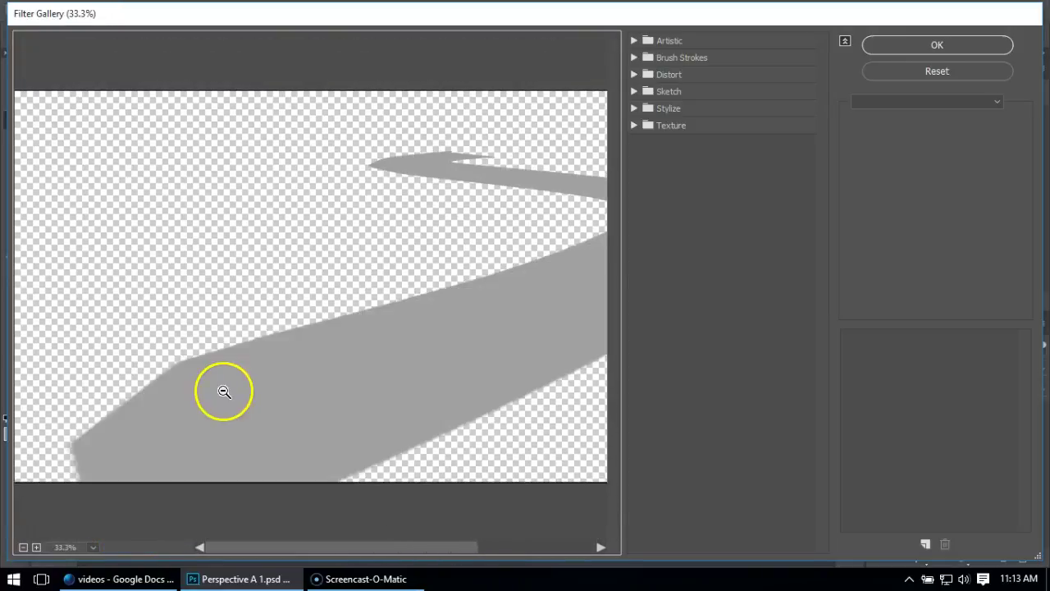
pyautogui.keyDown('alt'); pyautogui.click(206, 375); pyautogui.keyUp('alt')
pyautogui.keyDown('alt'); pyautogui.click(195, 334); pyautogui.keyUp('alt')
pyautogui.click(347, 272)
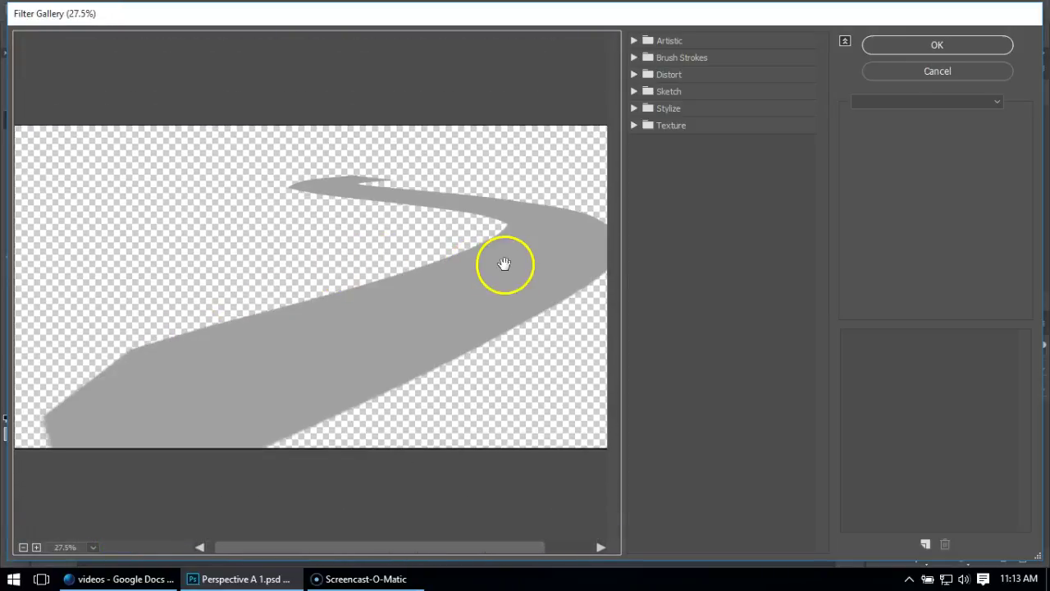
# Apply Artistic > Film Grain with Grain 7, Highlight Area 0 and Intensity 7.
pyautogui.click(636, 42)
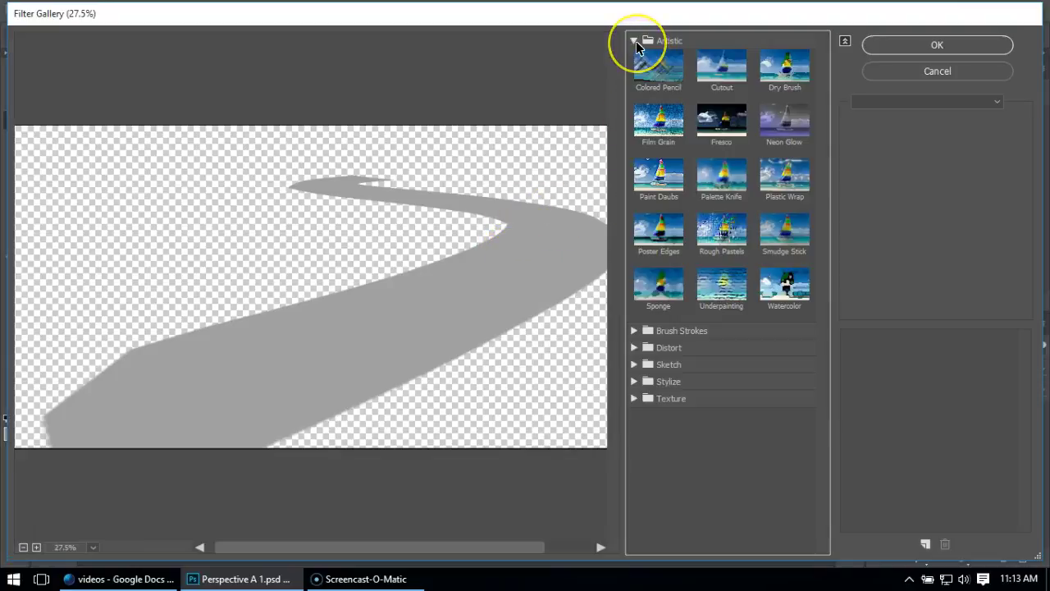
pyautogui.click(654, 125)
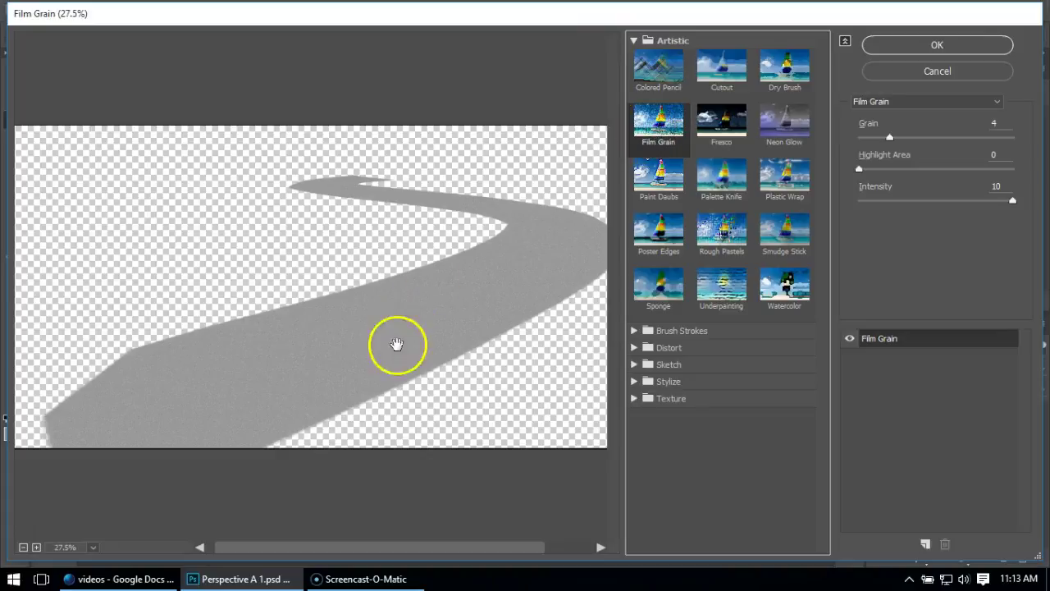
pyautogui.moveTo(887, 140); pyautogui.dragTo(939, 141)
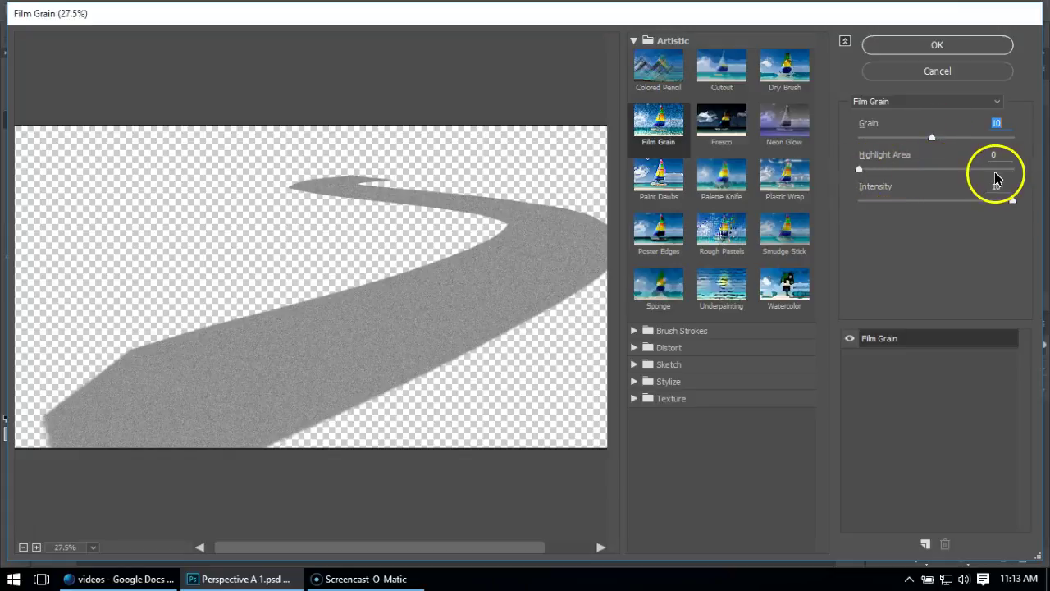
pyautogui.moveTo(859, 169)
pyautogui.mouseDown()
pyautogui.moveTo(1034, 174)
pyautogui.moveTo(860, 173)
pyautogui.mouseUp()
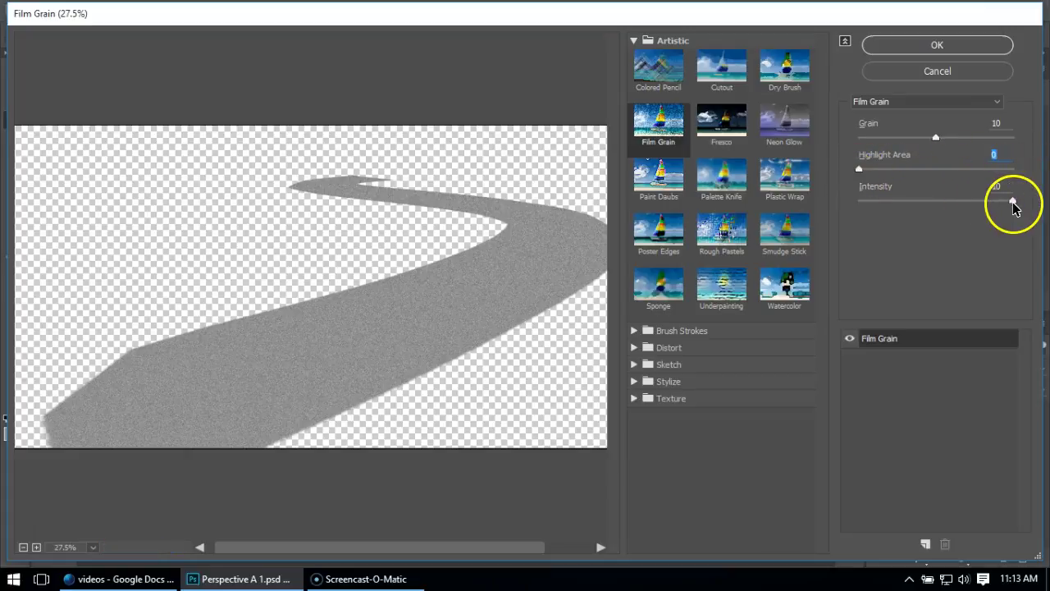
pyautogui.moveTo(1014, 205); pyautogui.dragTo(966, 205)
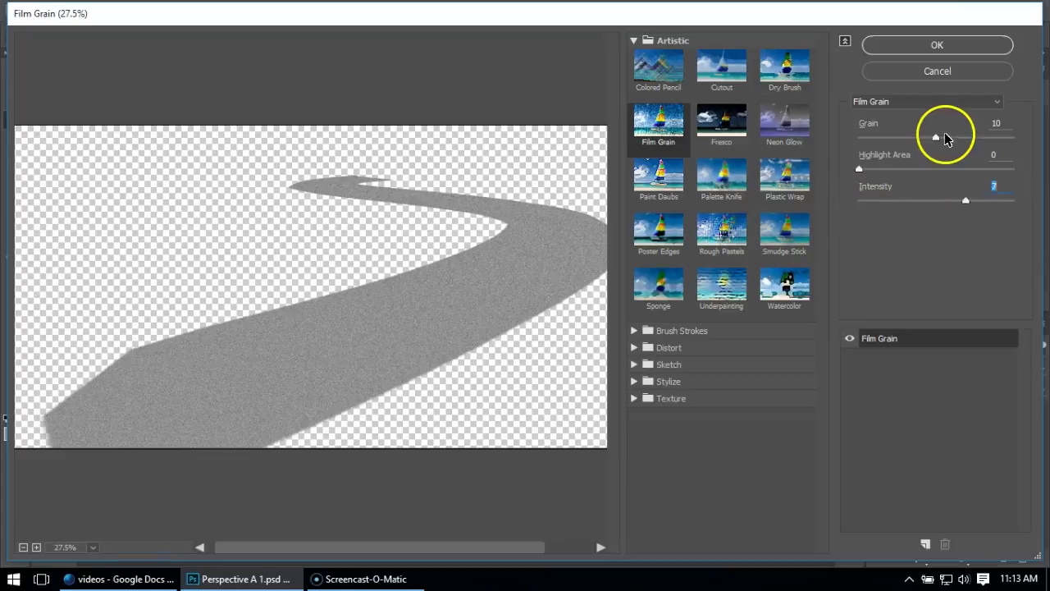
pyautogui.moveTo(933, 140); pyautogui.dragTo(917, 141)
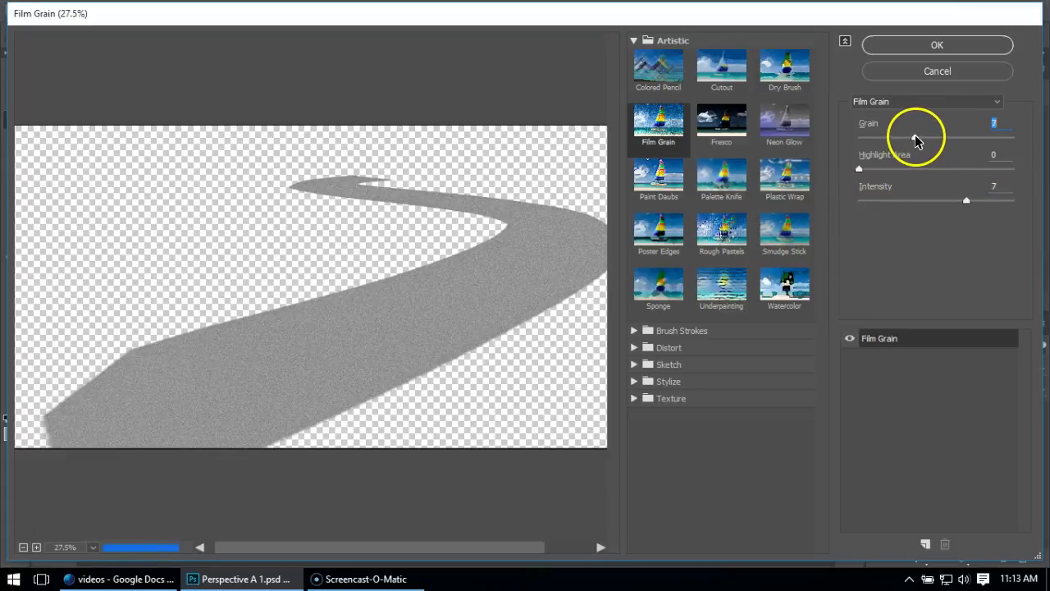
pyautogui.click(922, 45)
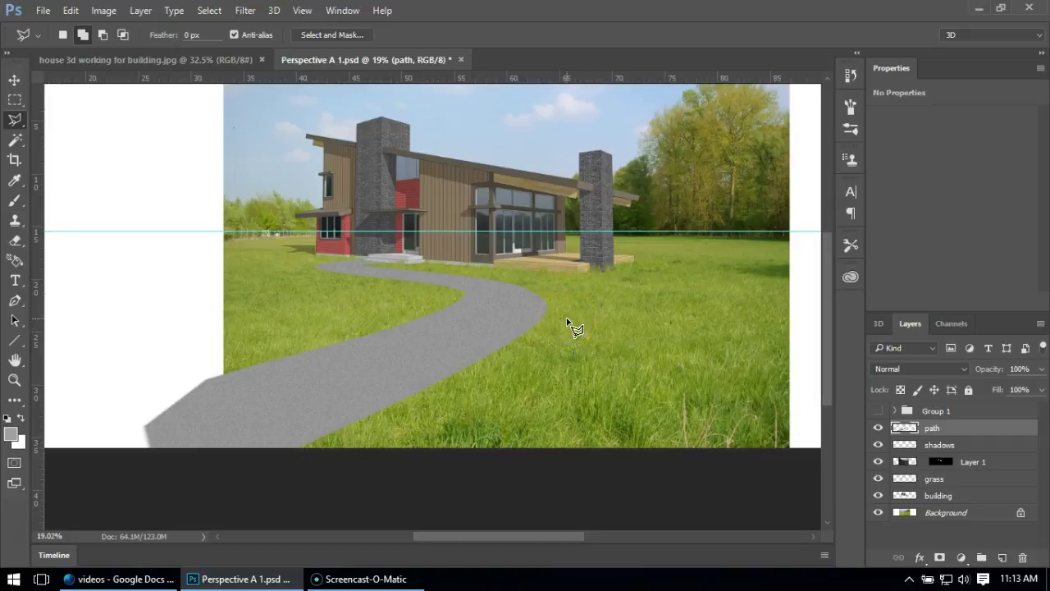
# Undo the move that put the grass layer on top, restoring path as the top layer.
pyautogui.moveTo(492, 378)
pyautogui.mouseDown()
pyautogui.moveTo(473, 371)
pyautogui.moveTo(533, 301)
pyautogui.moveTo(511, 270)
pyautogui.moveTo(528, 267)
pyautogui.moveTo(809, 424)
pyautogui.moveTo(801, 431)
pyautogui.moveTo(815, 422)
pyautogui.moveTo(948, 458)
pyautogui.moveTo(961, 474)
pyautogui.moveTo(958, 424)
pyautogui.mouseUp()
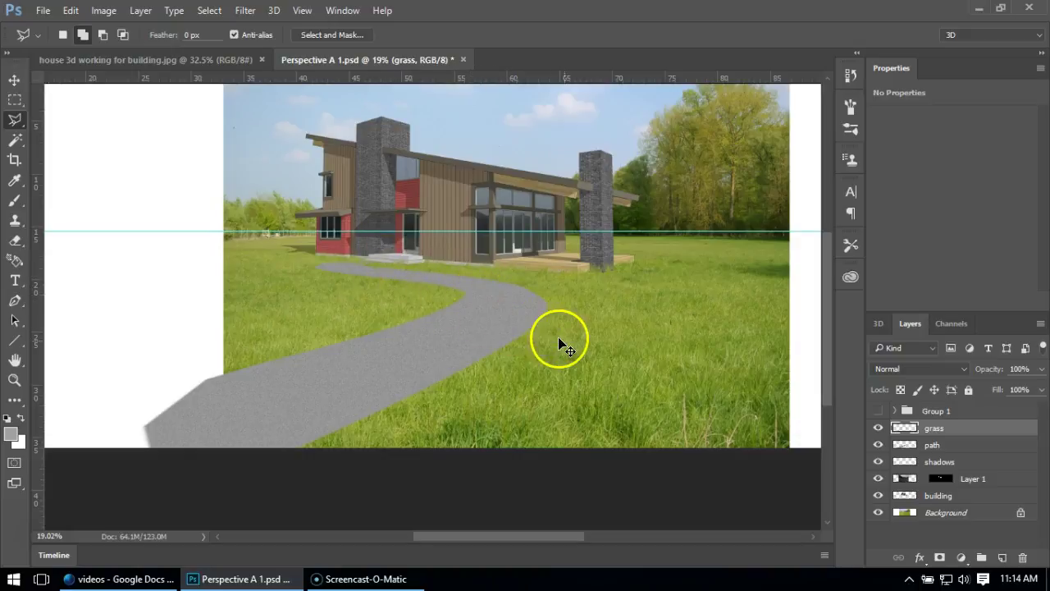
pyautogui.hotkey('ctrl', 'z')
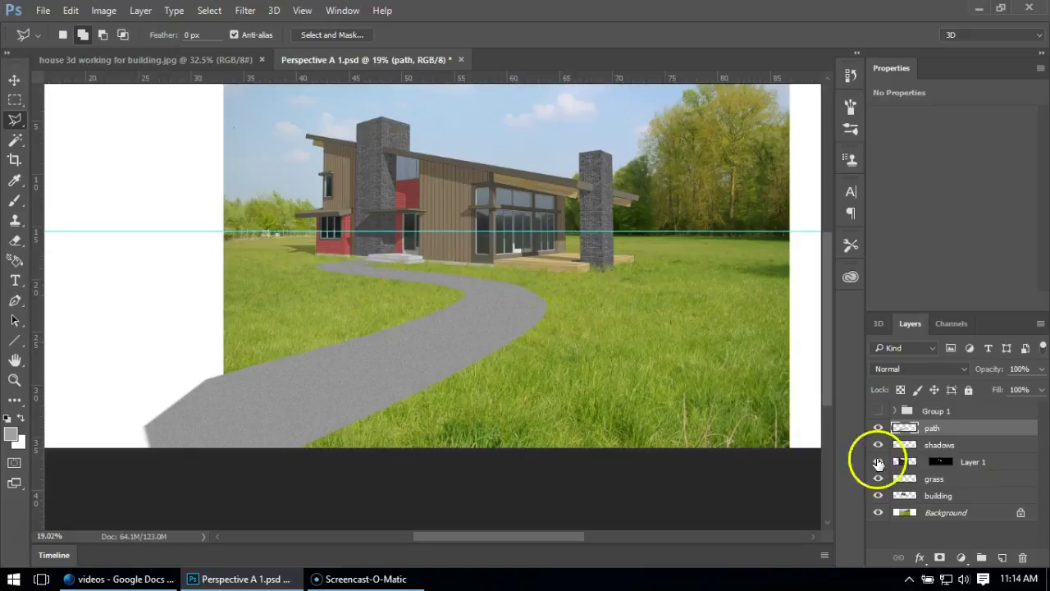
# Add a 'grass Path' layer above path and set Clone Stamp to a 168 px brush.
pyautogui.click(1003, 557)
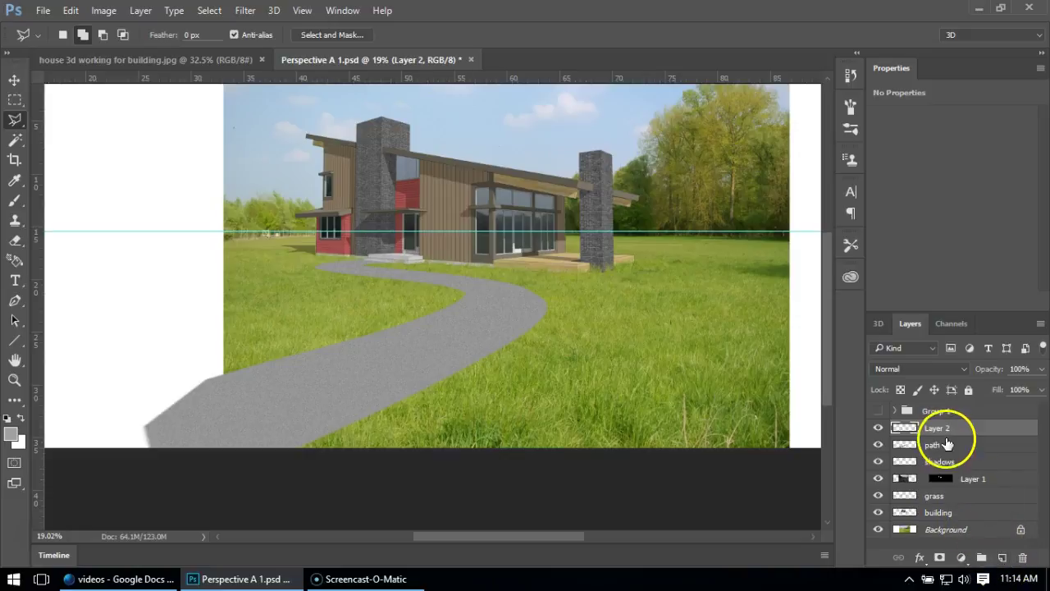
pyautogui.doubleClick(961, 428)
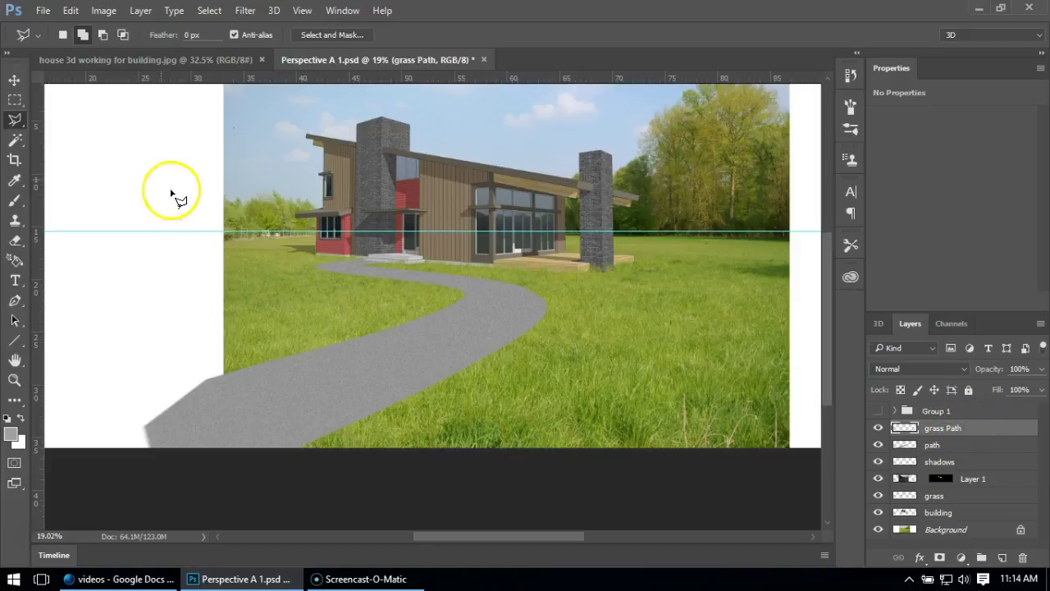
pyautogui.click(15, 219)
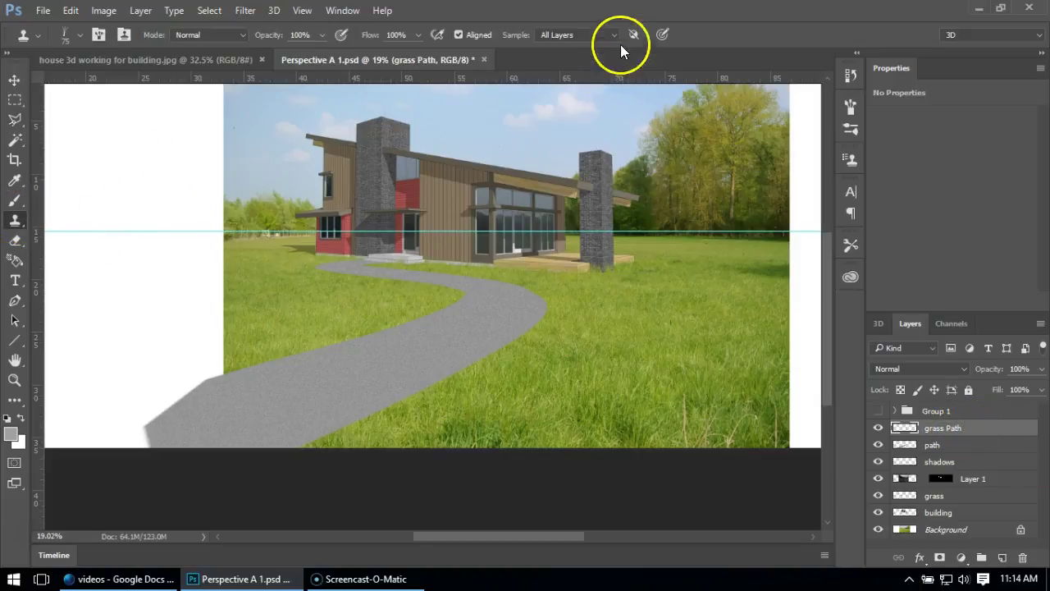
pyautogui.click(76, 35)
pyautogui.moveTo(120, 80); pyautogui.dragTo(147, 83)
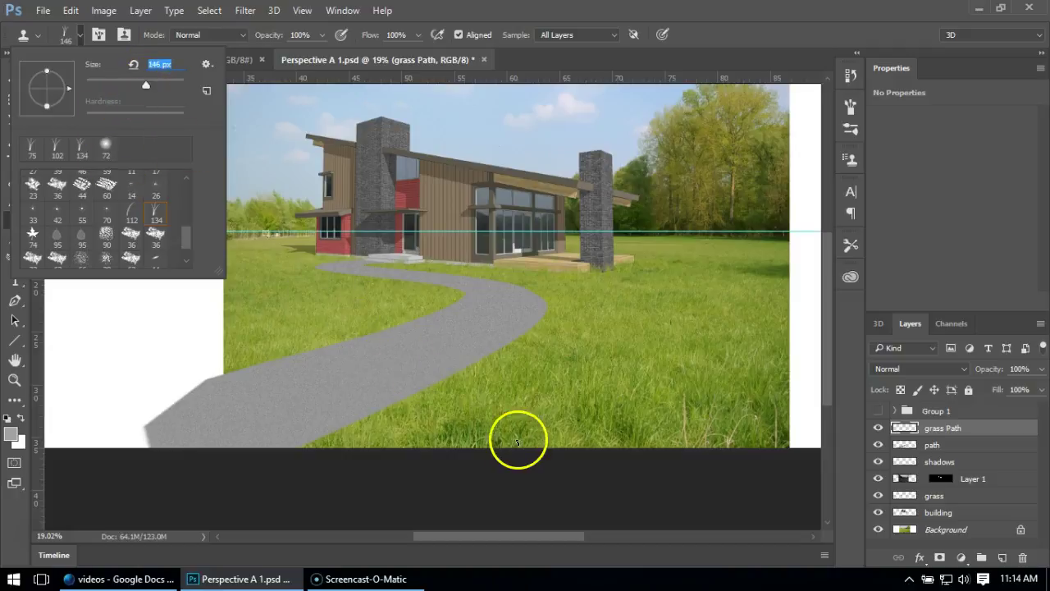
pyautogui.click(546, 401)
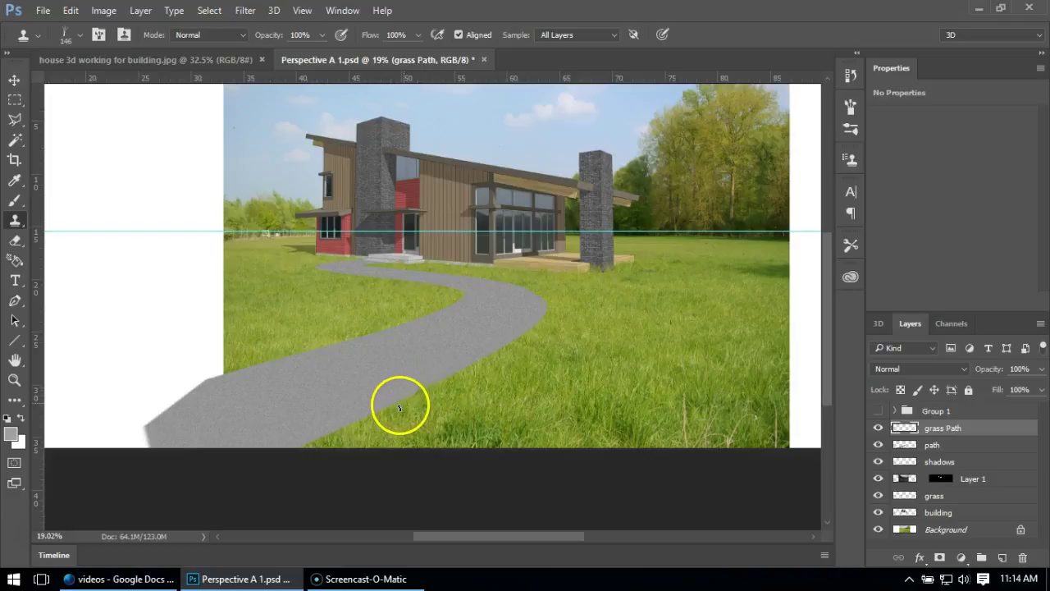
pyautogui.click(79, 39)
pyautogui.moveTo(131, 84); pyautogui.dragTo(143, 83)
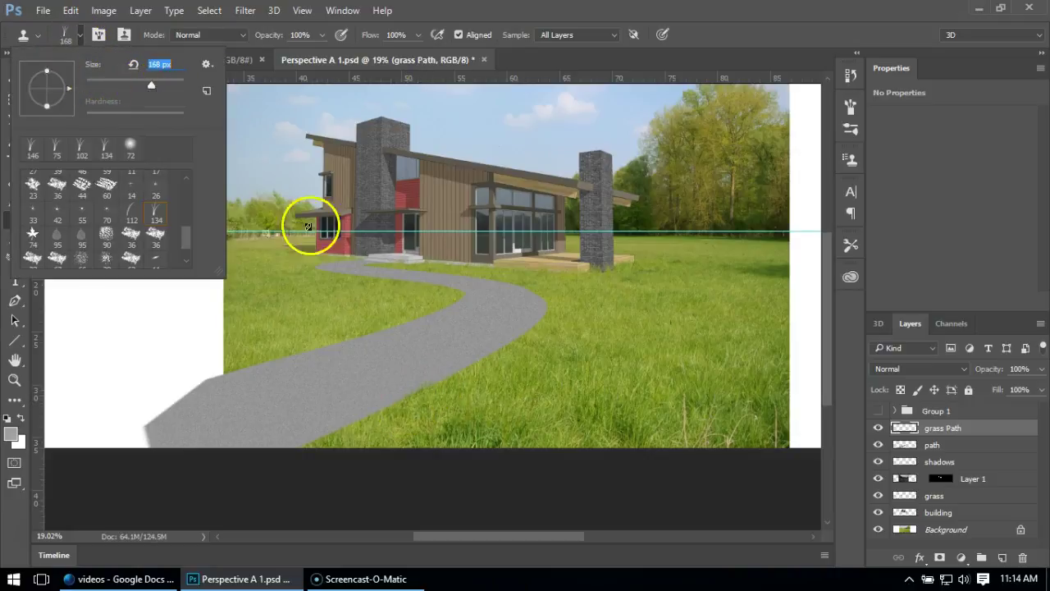
pyautogui.click(577, 418)
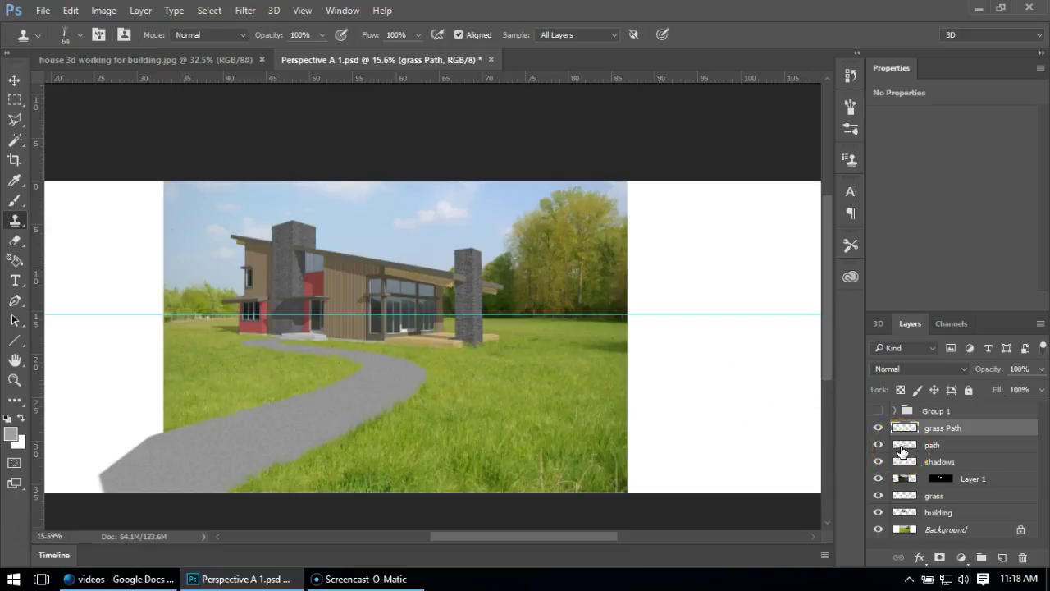
# Give the path layer an Inner Shadow at a 106° angle with 10 px distance.
pyautogui.click(914, 445)
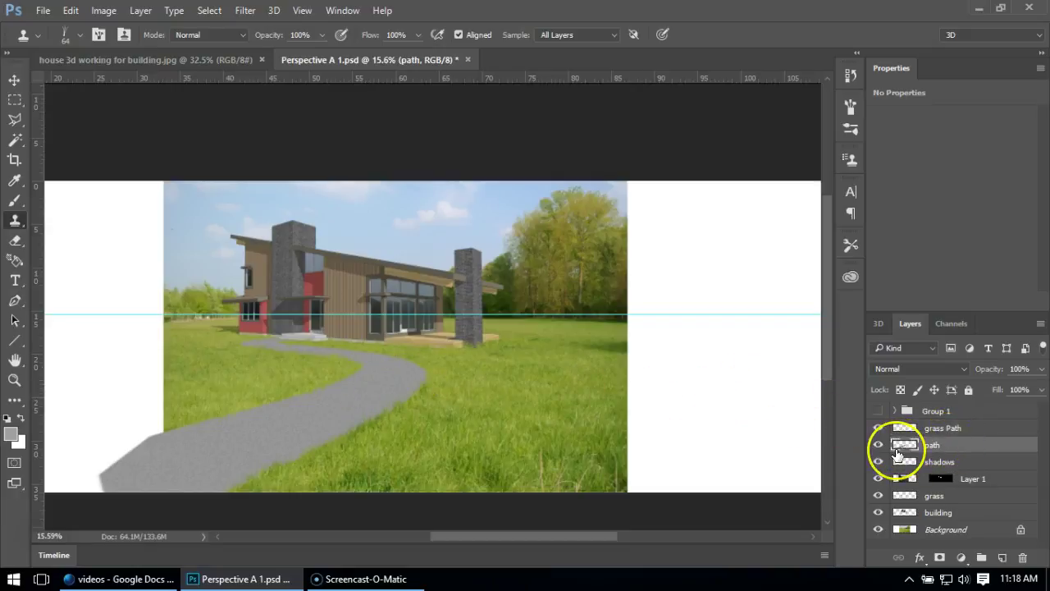
pyautogui.doubleClick(896, 451)
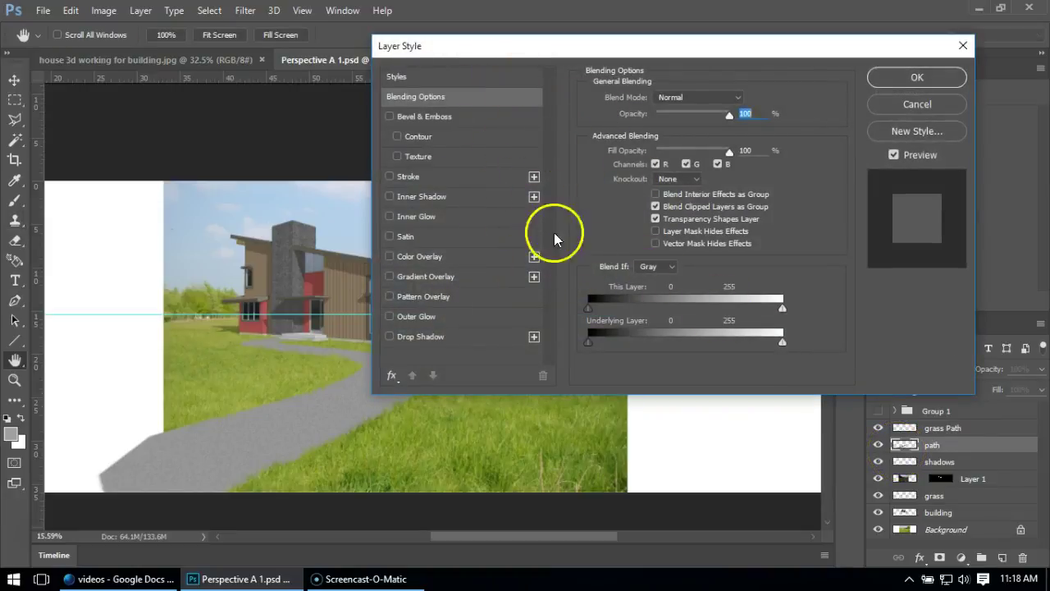
pyautogui.click(417, 197)
pyautogui.click(663, 138)
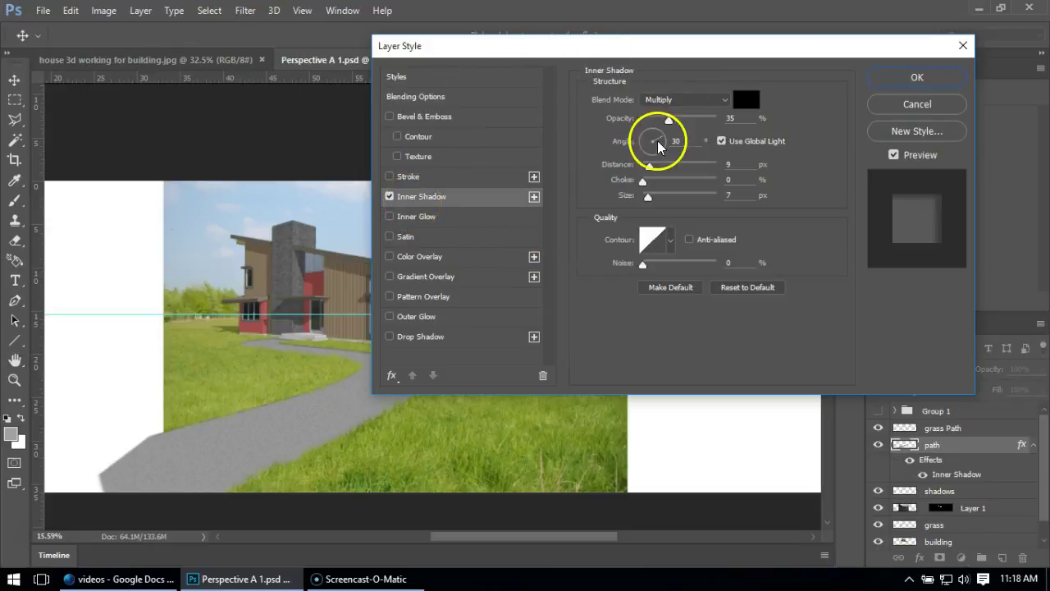
pyautogui.moveTo(648, 52); pyautogui.dragTo(731, 59)
pyautogui.moveTo(743, 148); pyautogui.dragTo(747, 148)
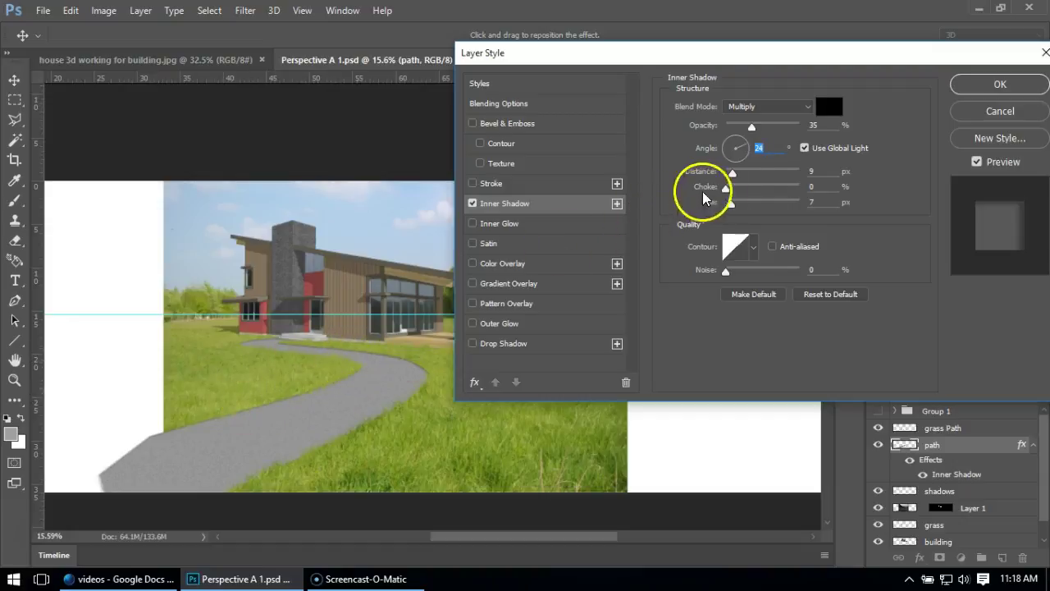
pyautogui.moveTo(733, 172); pyautogui.dragTo(738, 146)
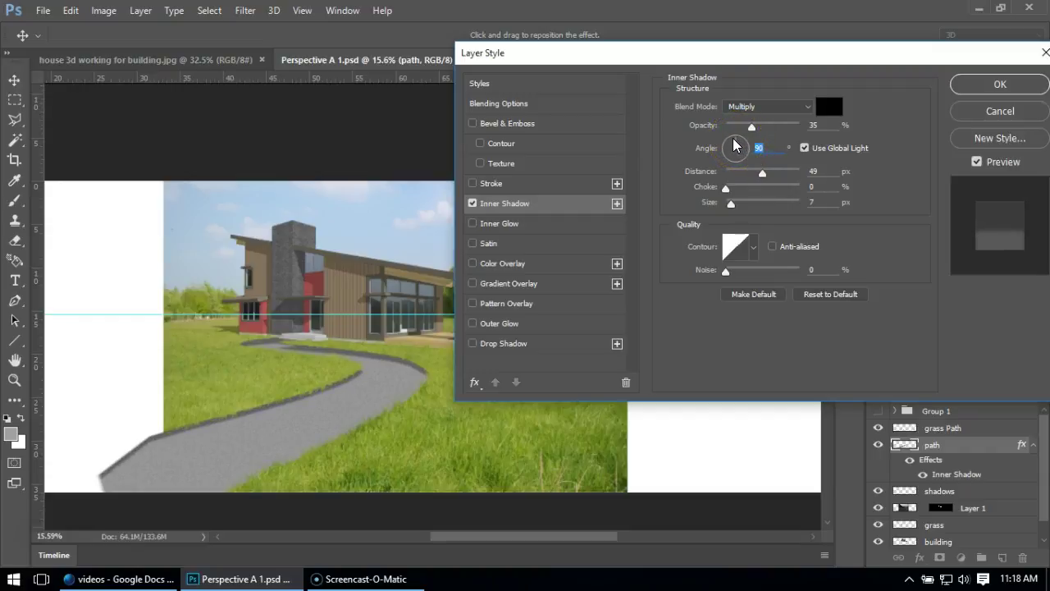
pyautogui.click(735, 146)
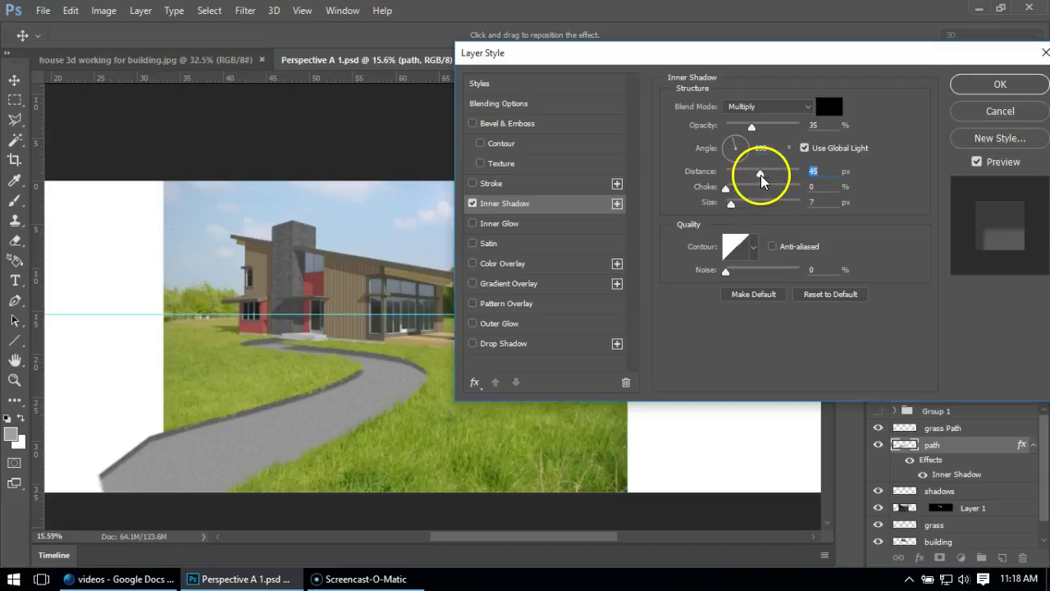
pyautogui.moveTo(761, 172); pyautogui.dragTo(734, 180)
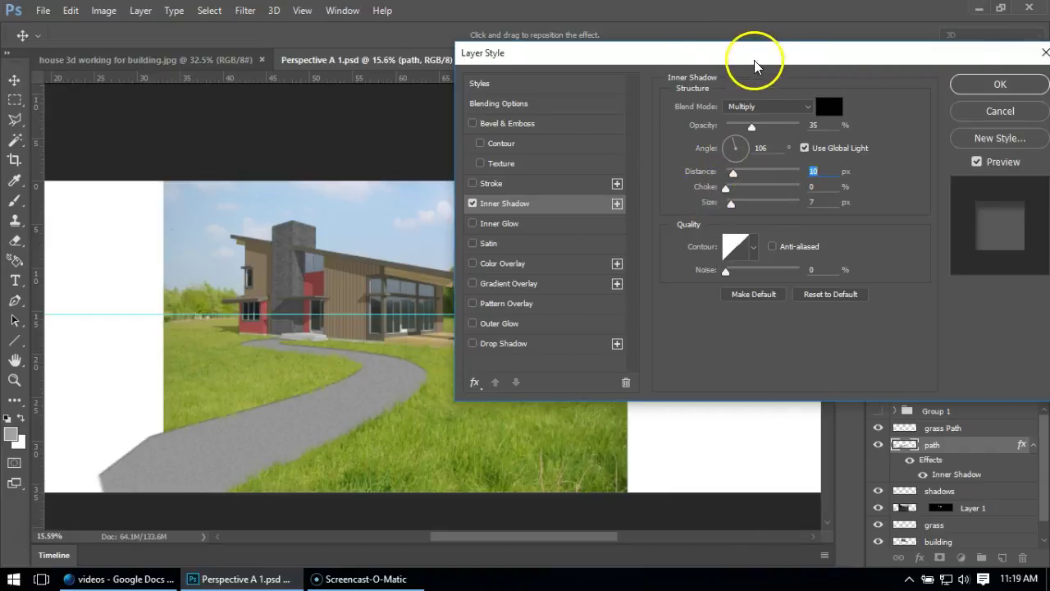
pyautogui.click(903, 89)
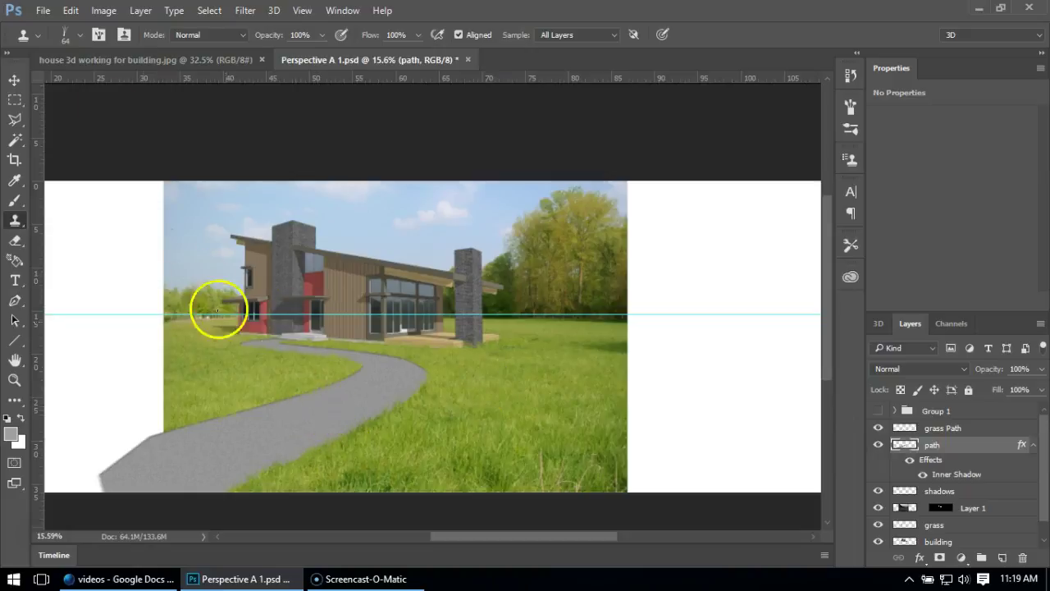
# Darken the path with Hue/Saturation Lightness set to -14.
pyautogui.click(106, 13)
pyautogui.moveTo(127, 48)
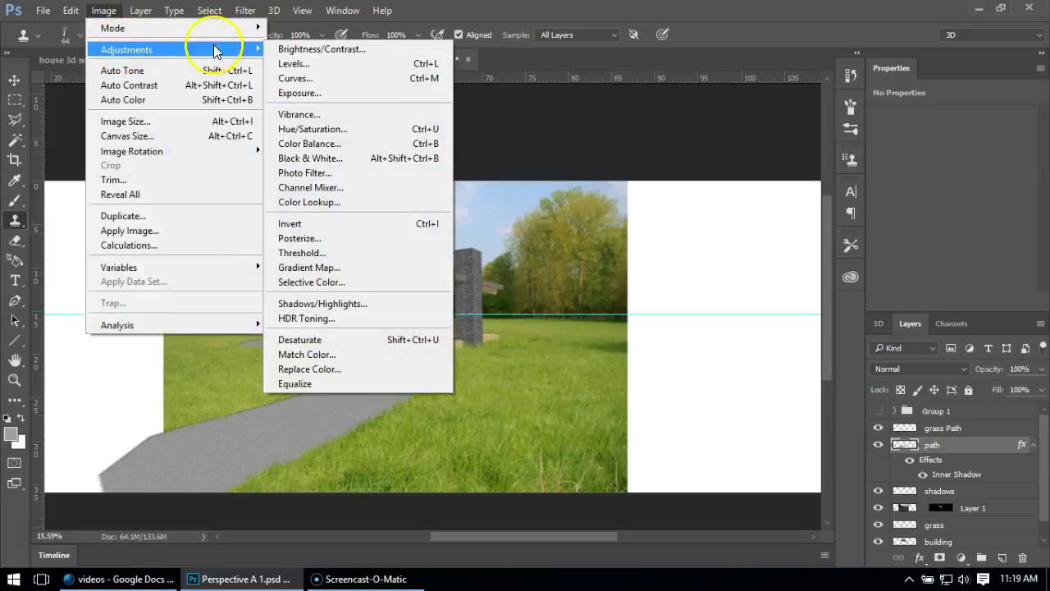
pyautogui.click(313, 129)
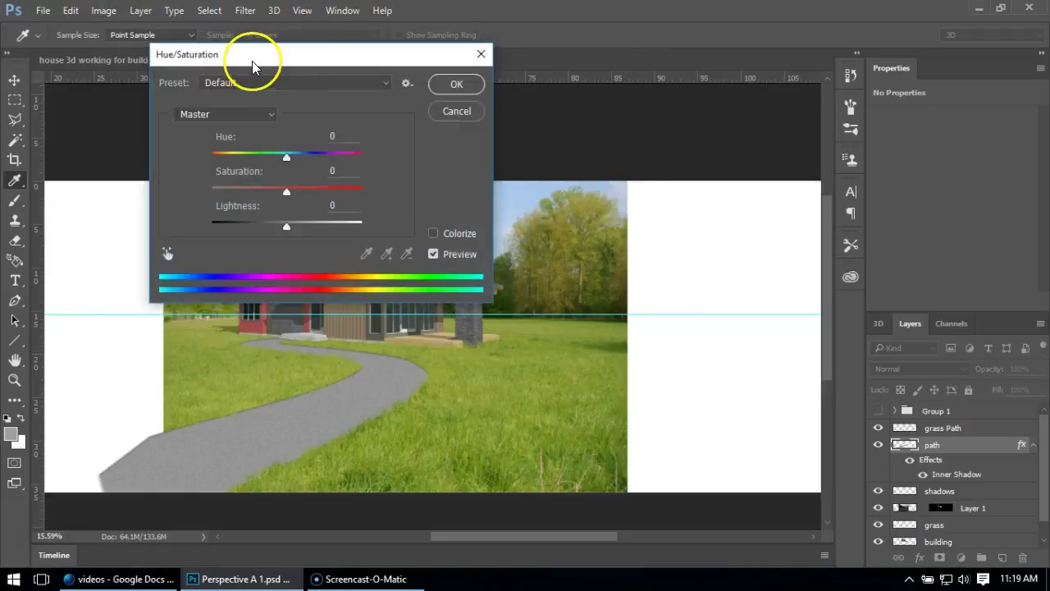
pyautogui.moveTo(252, 60); pyautogui.dragTo(628, 60)
pyautogui.moveTo(650, 225)
pyautogui.mouseDown()
pyautogui.moveTo(631, 226)
pyautogui.moveTo(641, 226)
pyautogui.mouseUp()
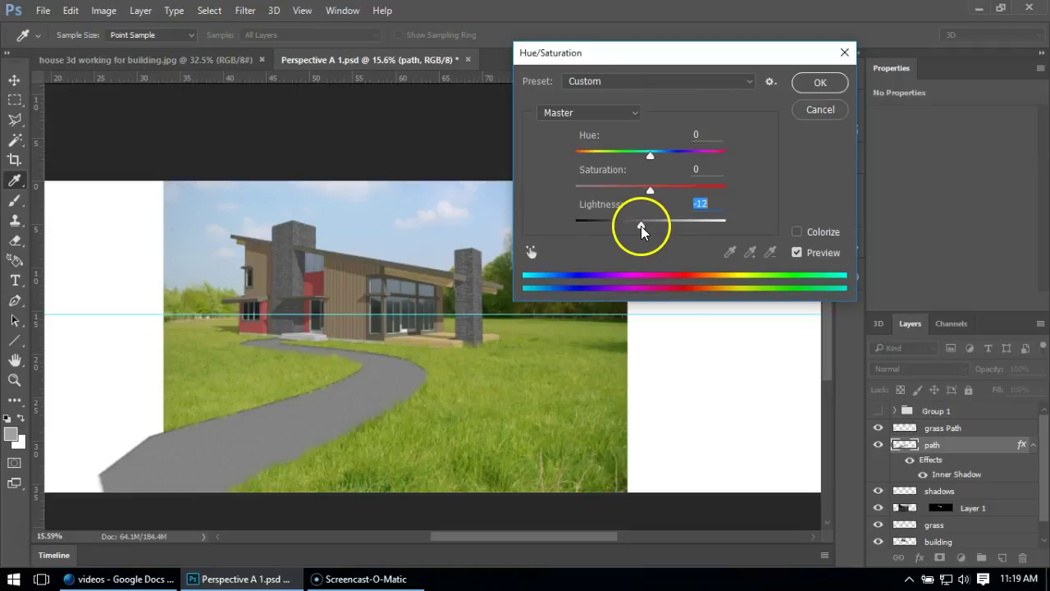
pyautogui.click(820, 83)
pyautogui.press('s')
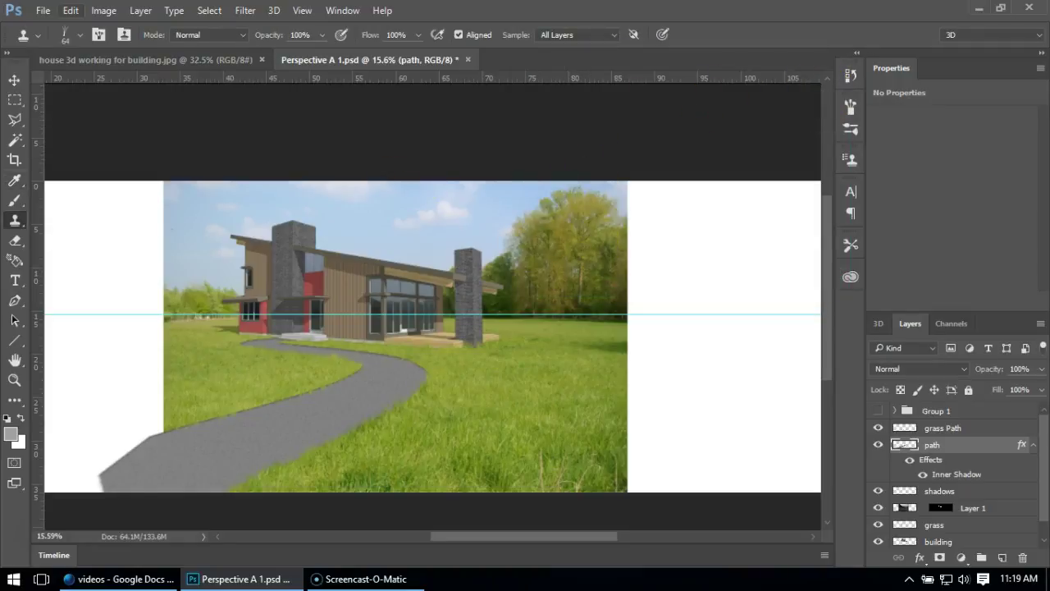
# Raise the path's Brightness to +47 with Brightness/Contrast.
pyautogui.click(102, 9)
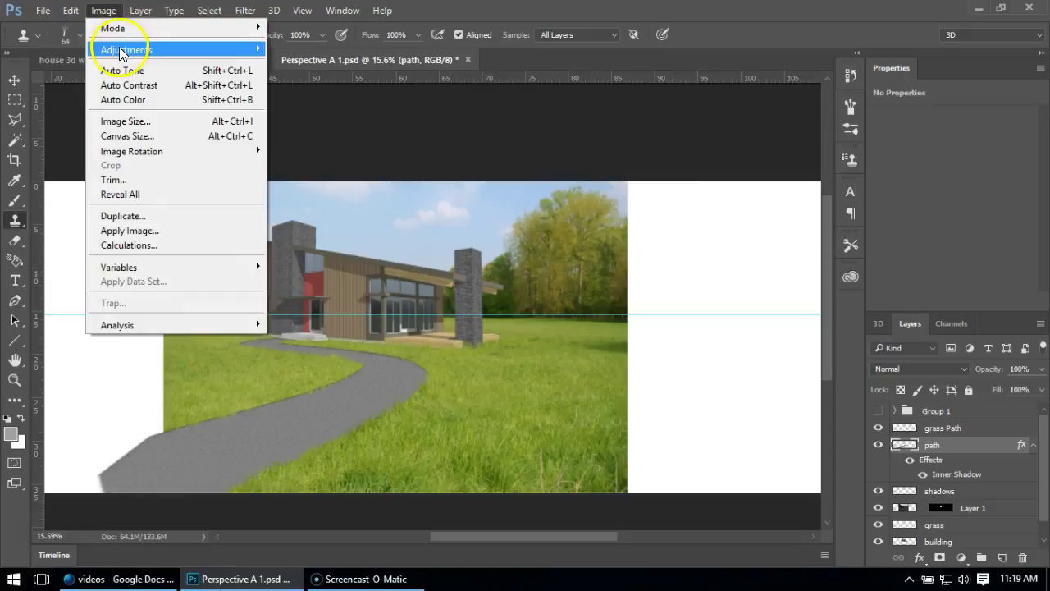
pyautogui.moveTo(123, 50)
pyautogui.click(300, 44)
pyautogui.moveTo(514, 138); pyautogui.dragTo(539, 137)
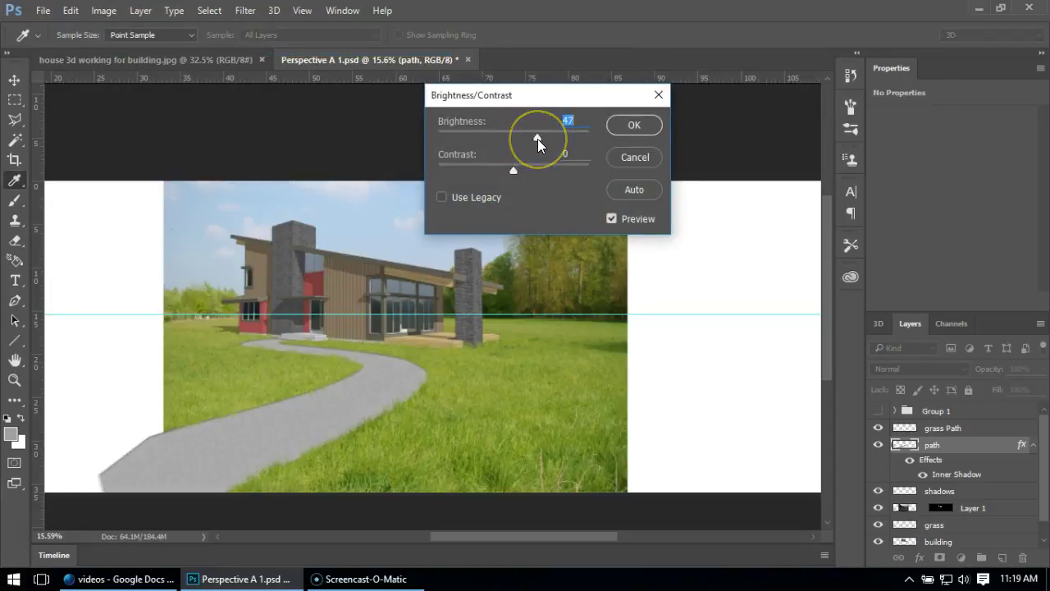
pyautogui.click(630, 123)
pyautogui.press('s')
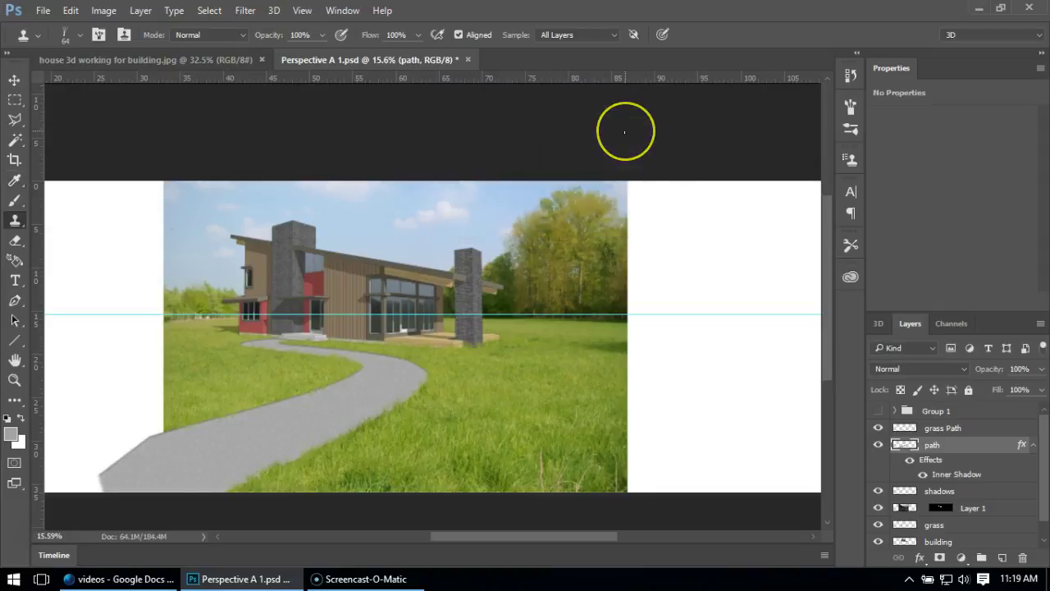